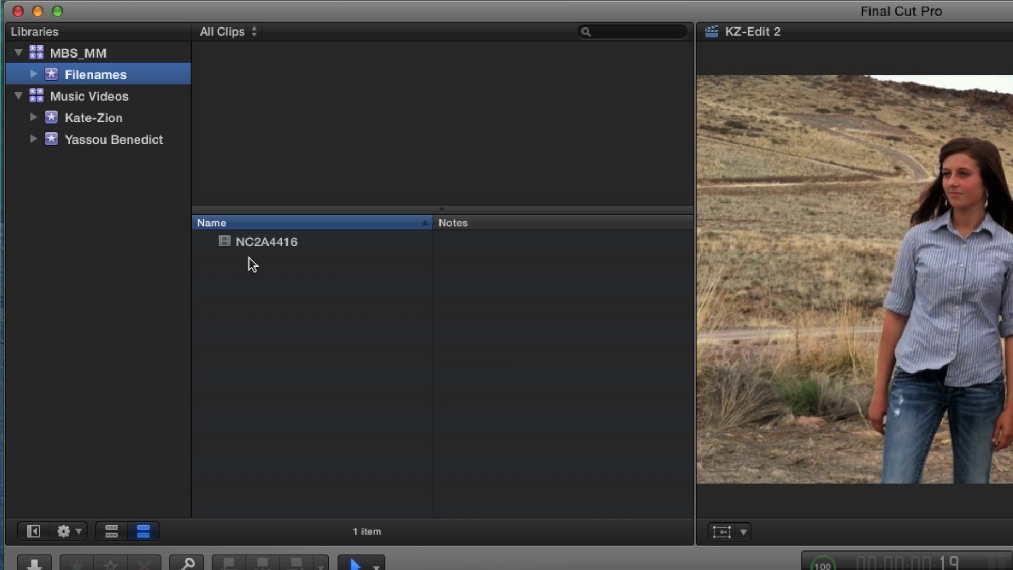
Reveal clip NC2A4416's source file NC2A4416.mov in Finder and enlarge the Finder window
click(257, 241)
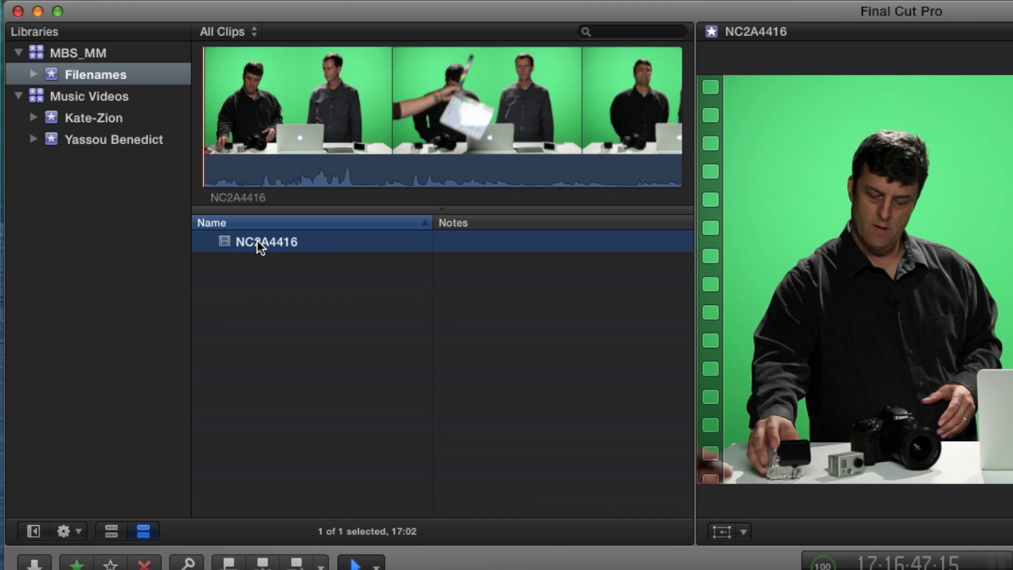
right_click(229, 246)
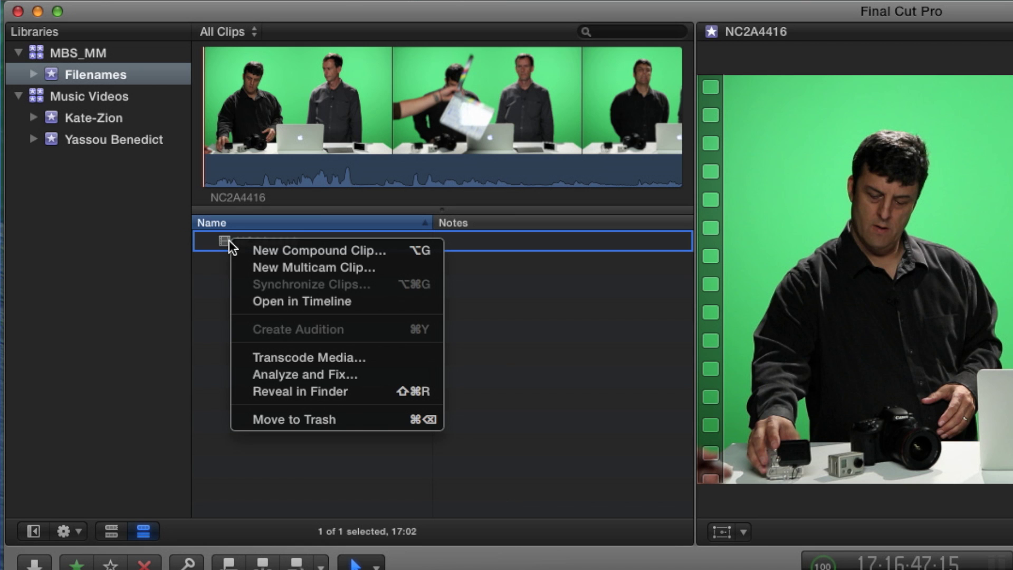
click(361, 394)
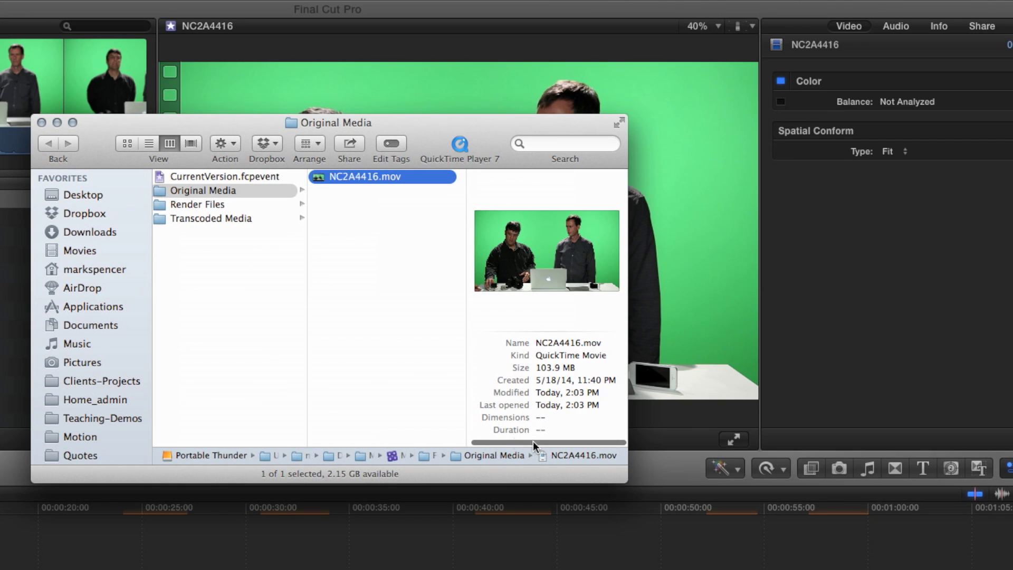
drag(613, 477, 978, 513)
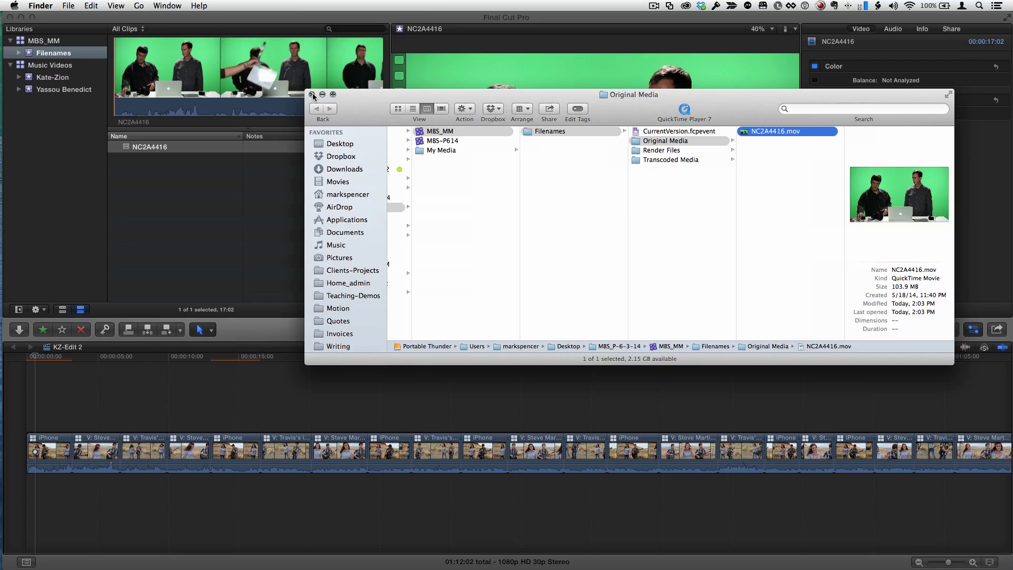
Close the Finder window to return to the Filenames event showing NC2A4416
click(313, 97)
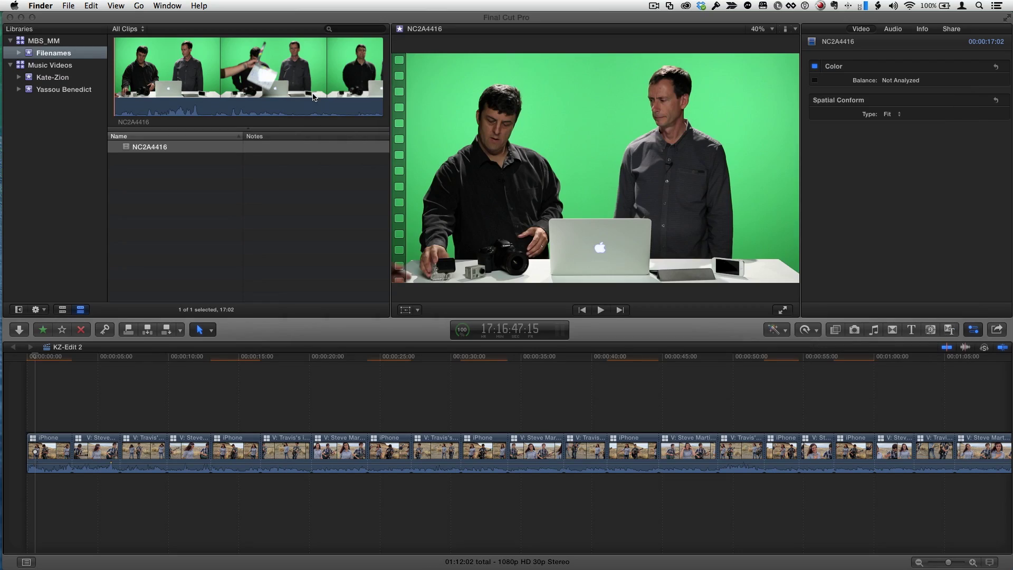
Select the Music Videos library to show media stored in KZ_Media2 and cache in the library
click(57, 68)
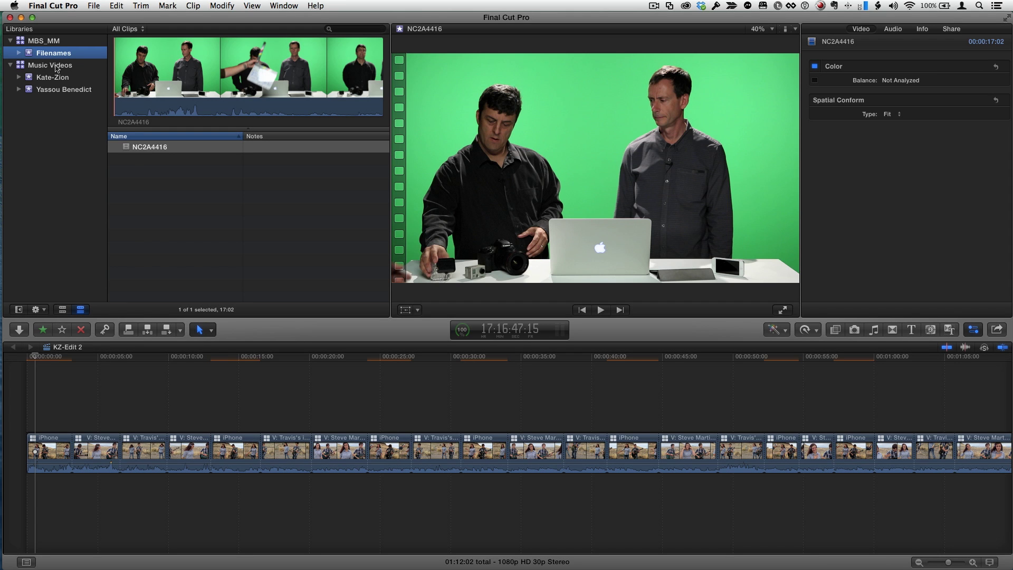
click(57, 66)
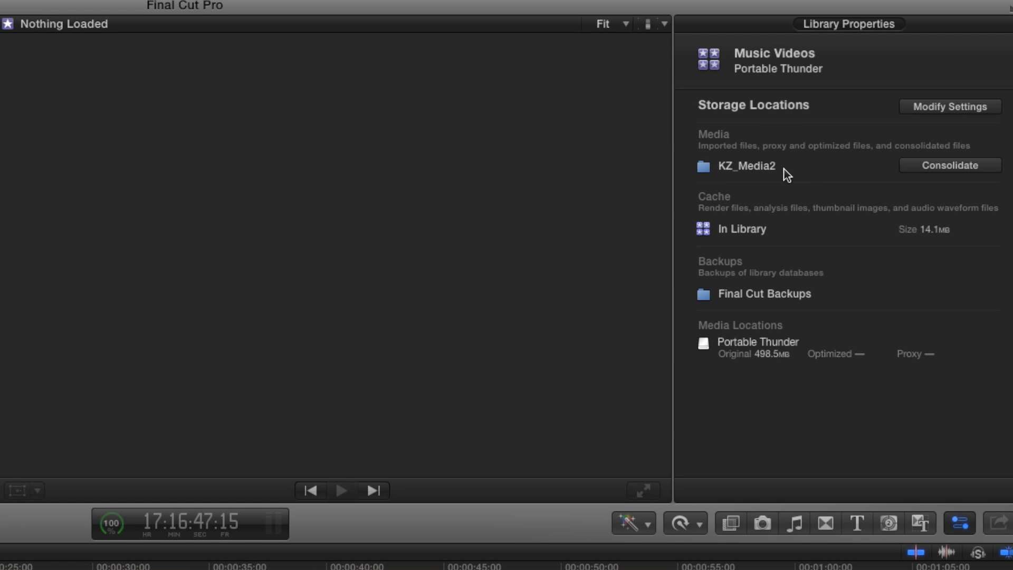
mouse_move(786, 174)
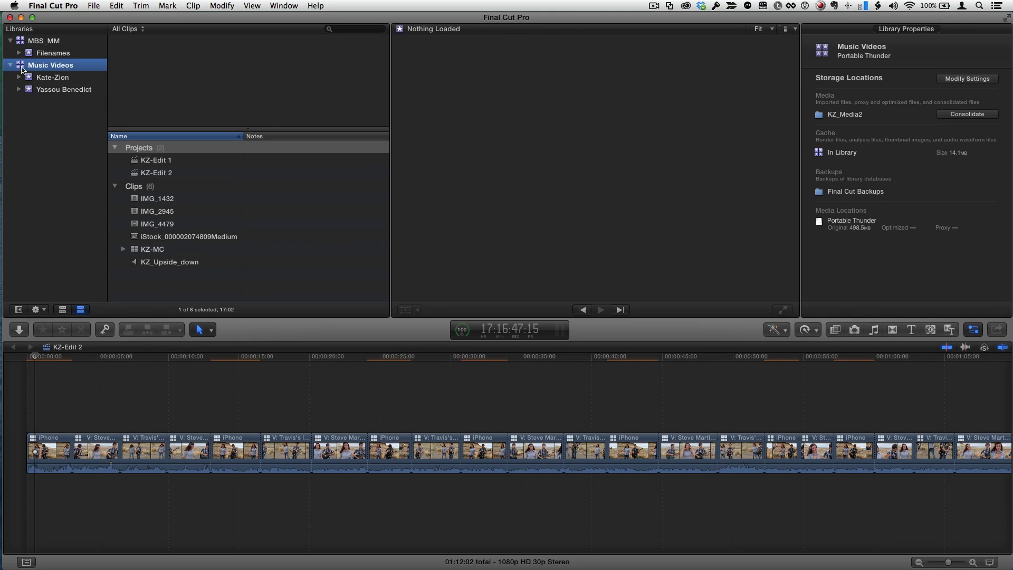
Import only NC2A4416 from EOS_DIGITAL into the existing Kate-Zion event
click(19, 330)
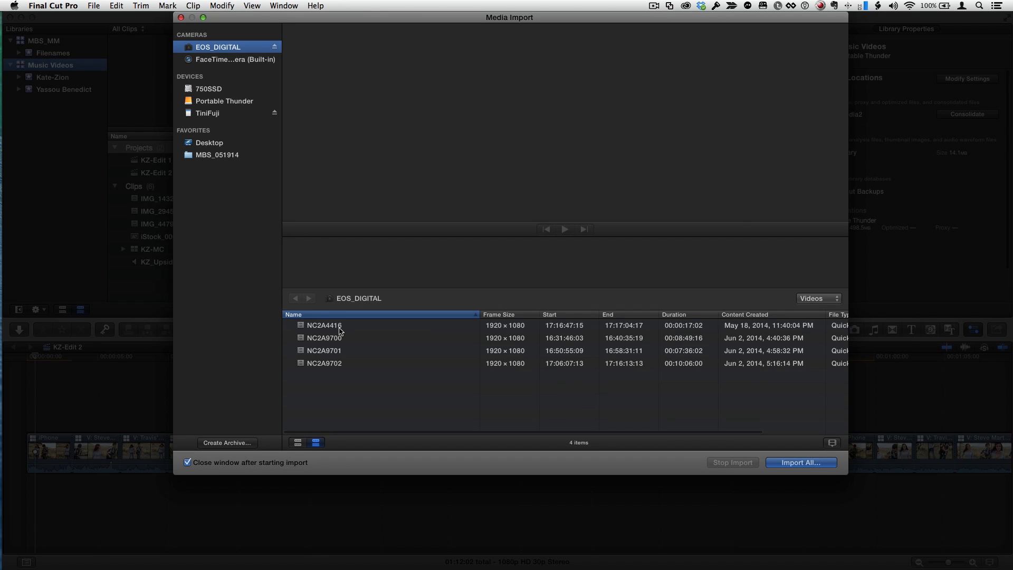
click(339, 328)
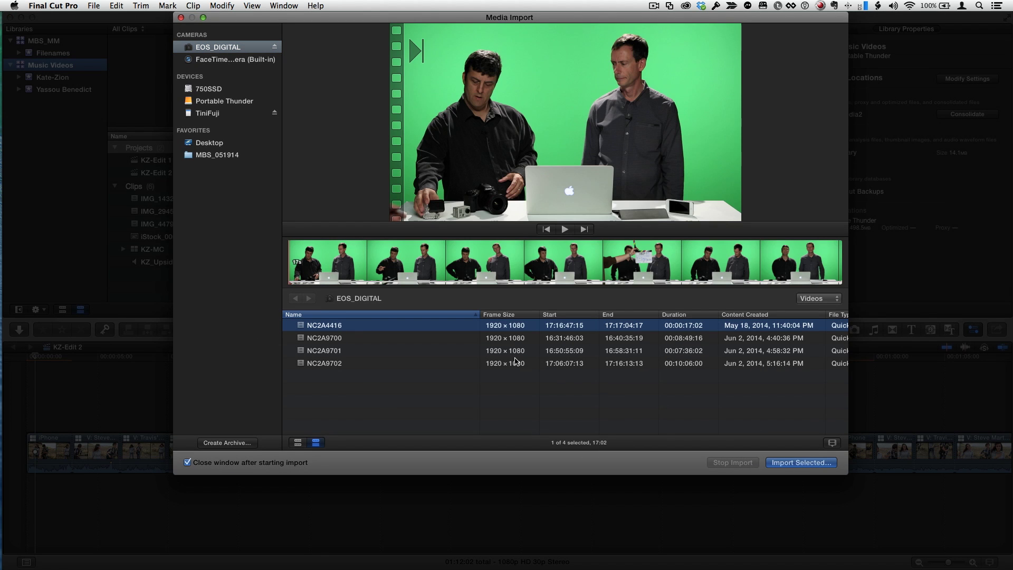
click(792, 462)
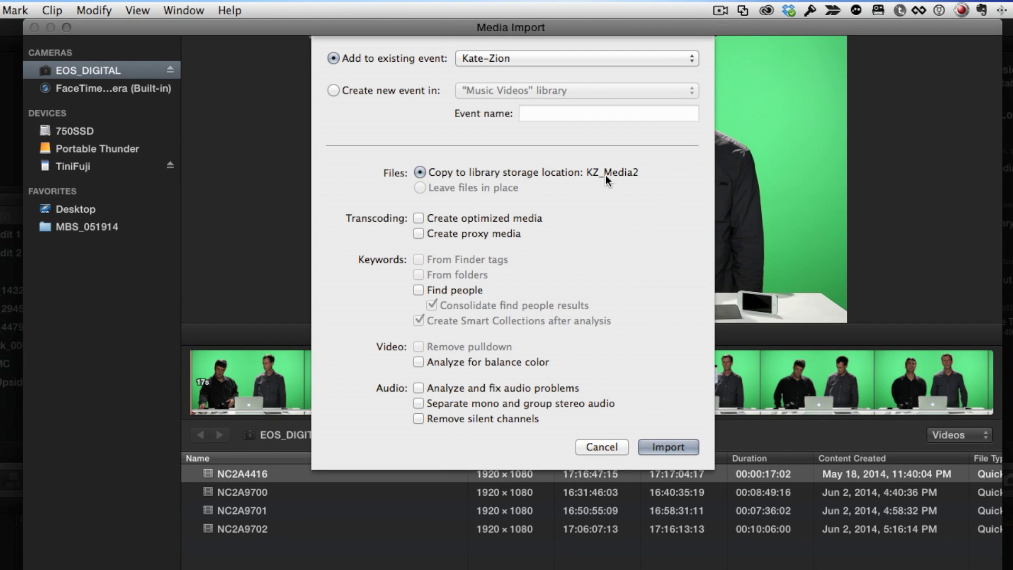
click(667, 446)
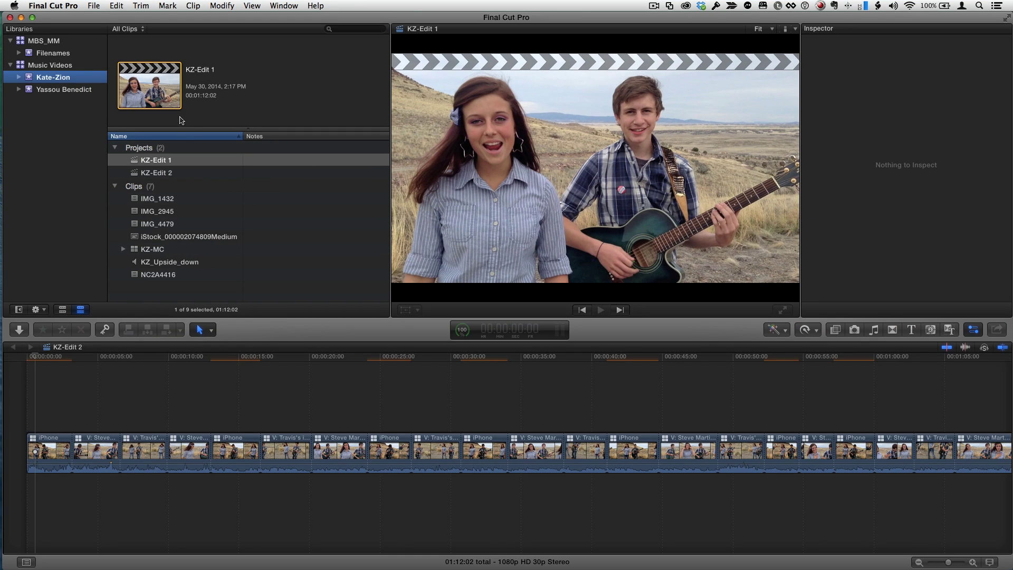
Reveal the imported NC2A4416 clip in Finder and enlarge the Finder window
click(158, 274)
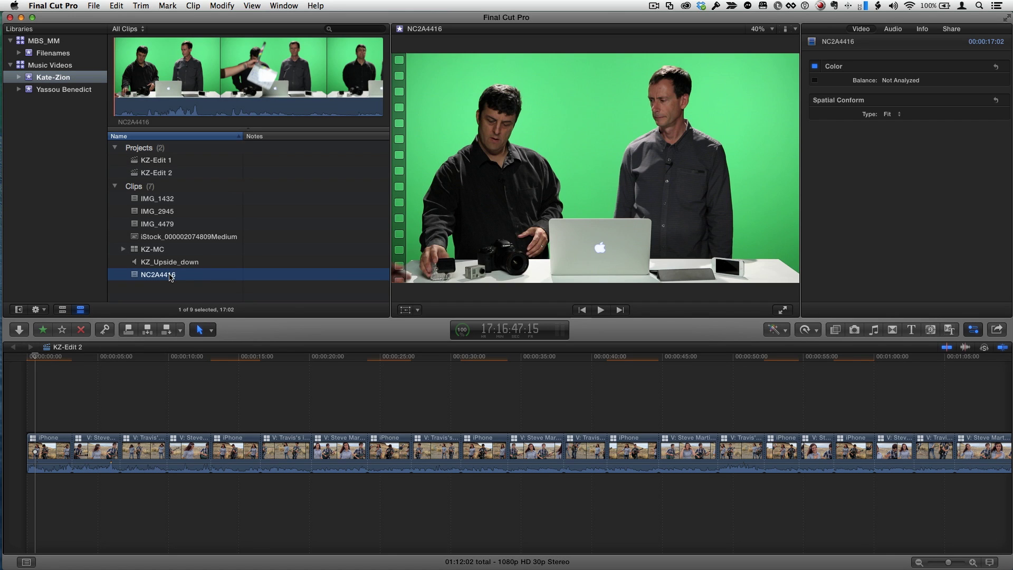
right_click(170, 278)
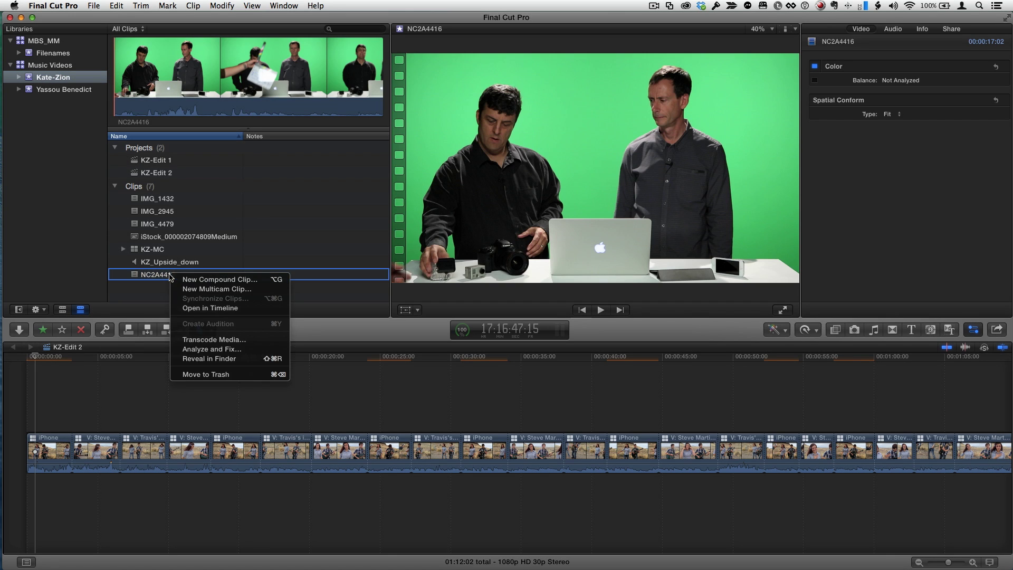
click(216, 359)
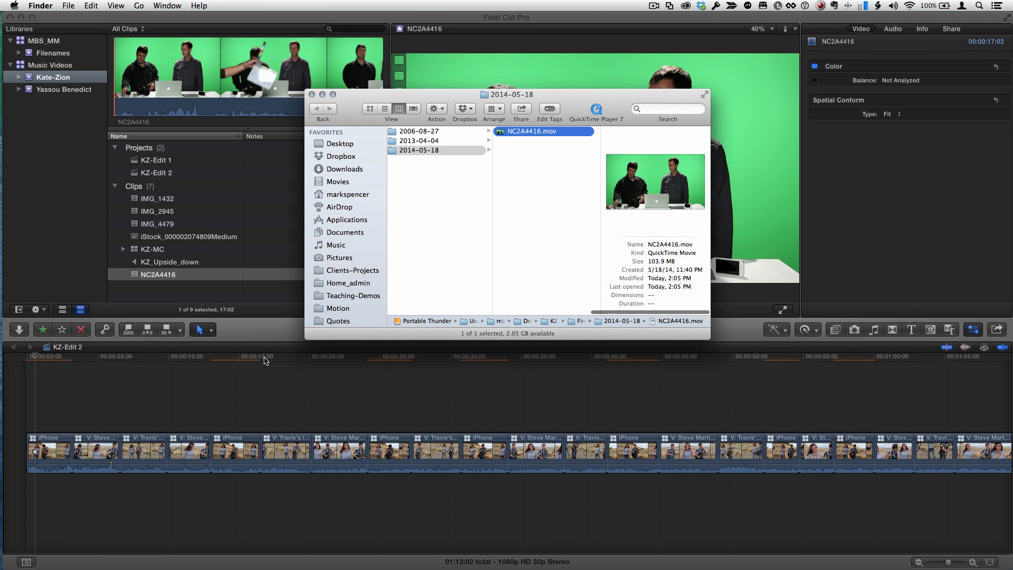
drag(838, 343, 921, 366)
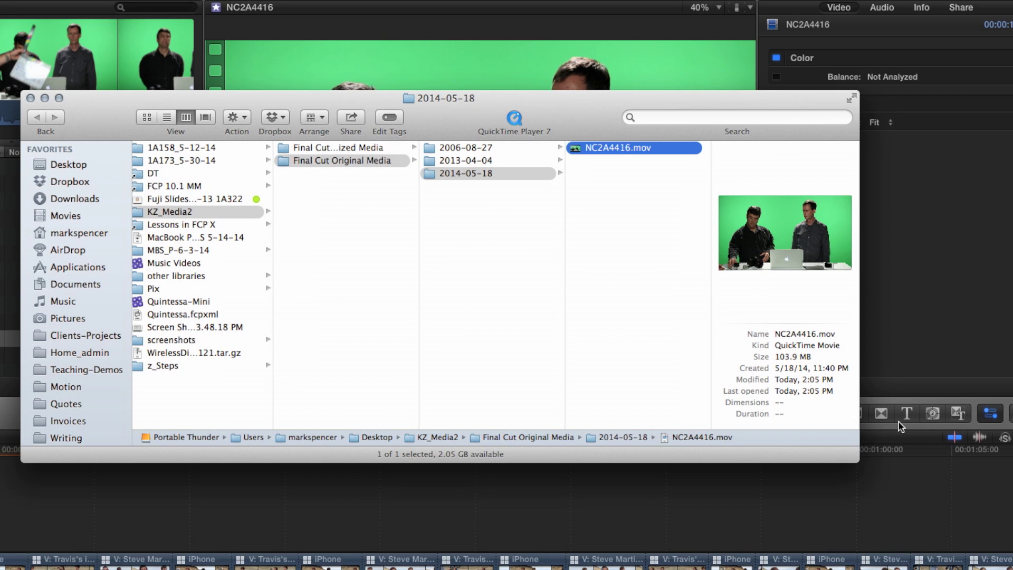
drag(859, 443, 975, 467)
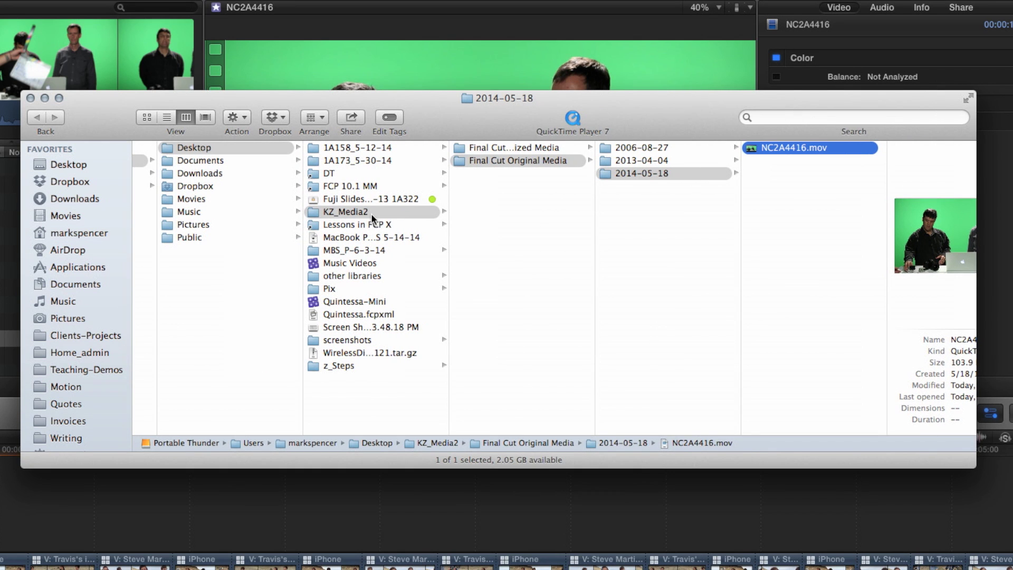
Move the Finder window aside and list the 2013-04-04 and 2014-05-18 folders' contents
drag(464, 98, 295, 100)
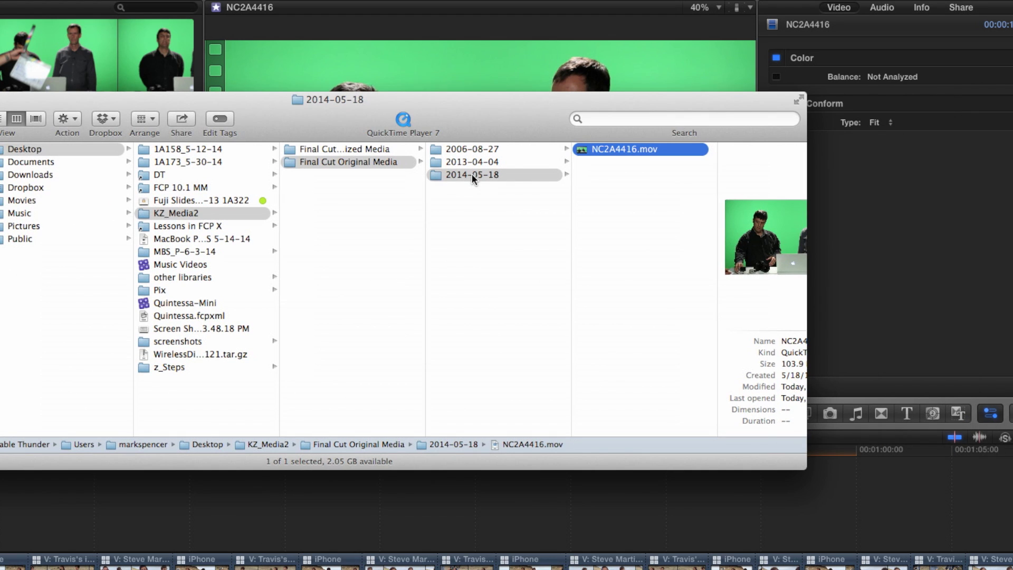
click(472, 173)
click(473, 161)
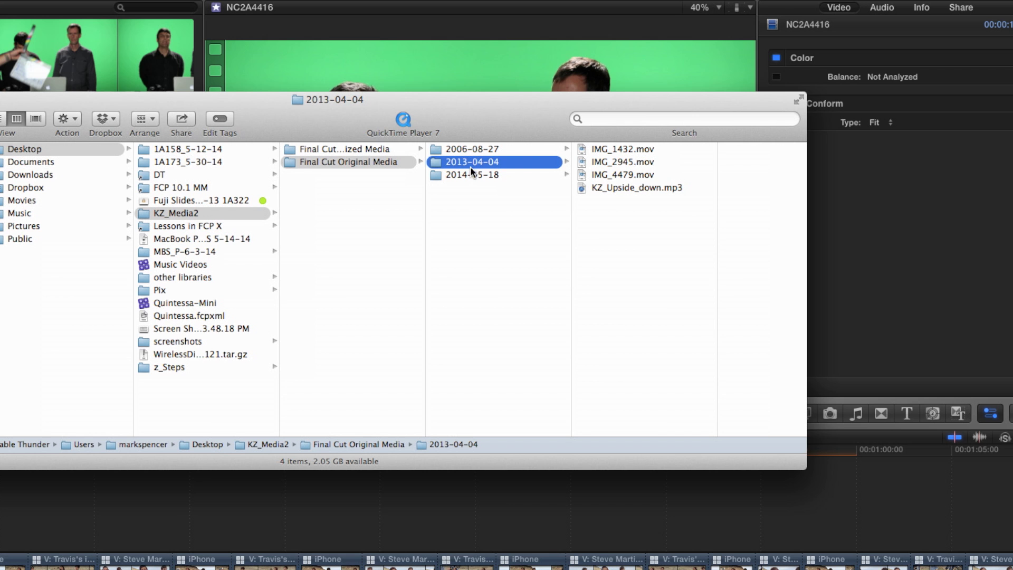
click(471, 174)
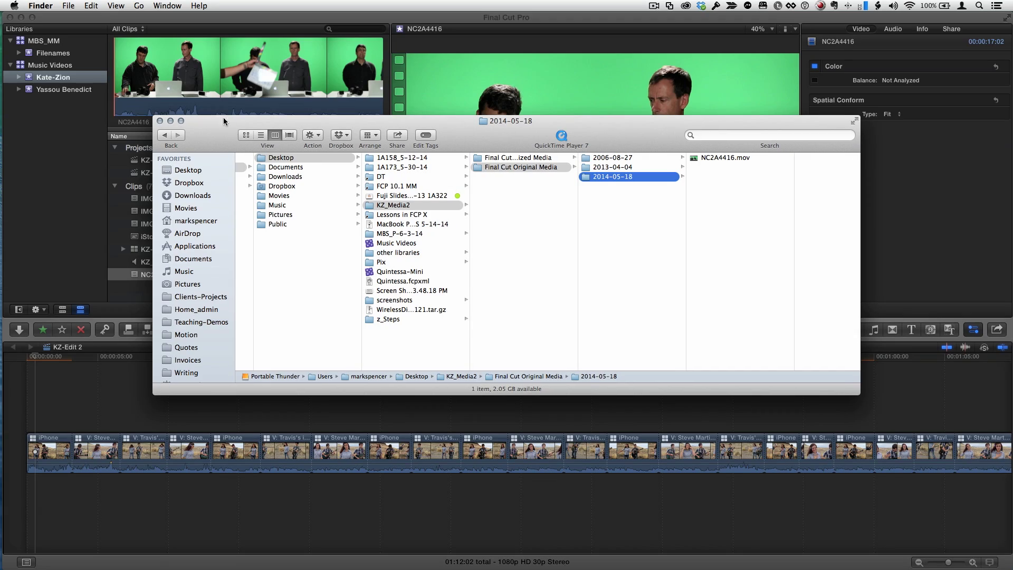
Close Finder and check that Music Videos library media is stored in KZ_Media2
click(159, 121)
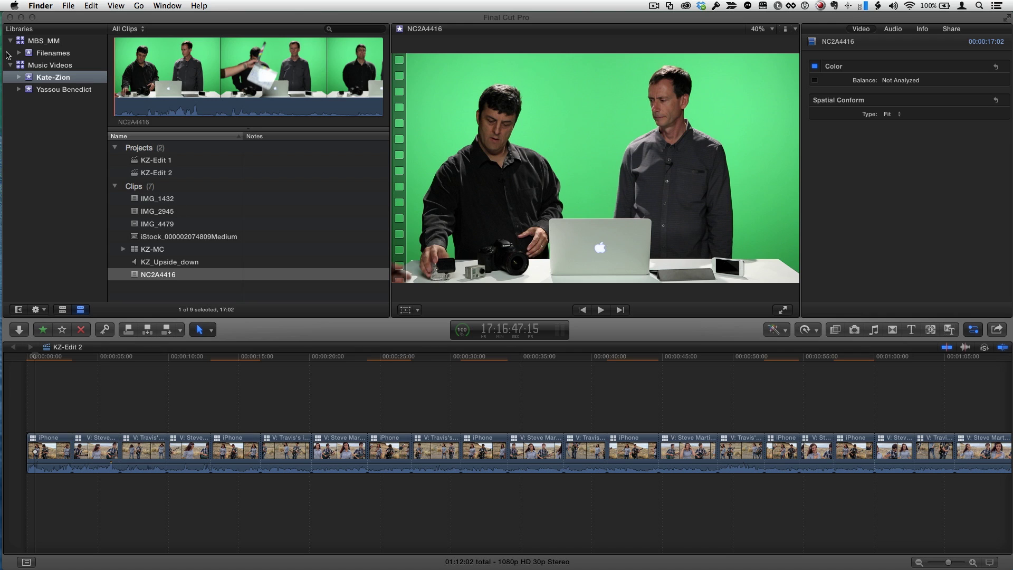
click(49, 67)
click(52, 66)
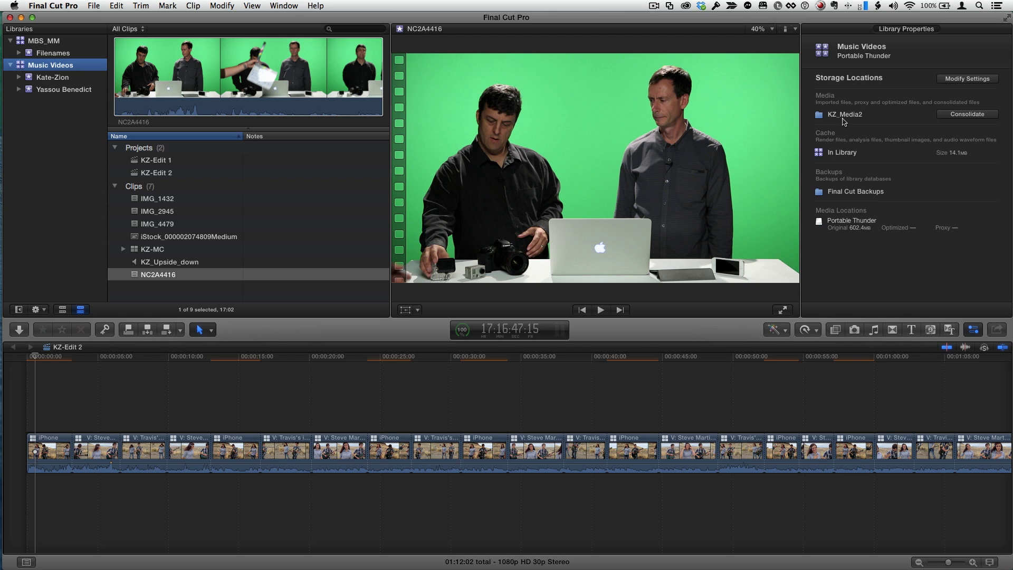
Reveal NC2A4416 in Finder and move the KZ_Media2 folder from the Desktop into Pix
right_click(158, 277)
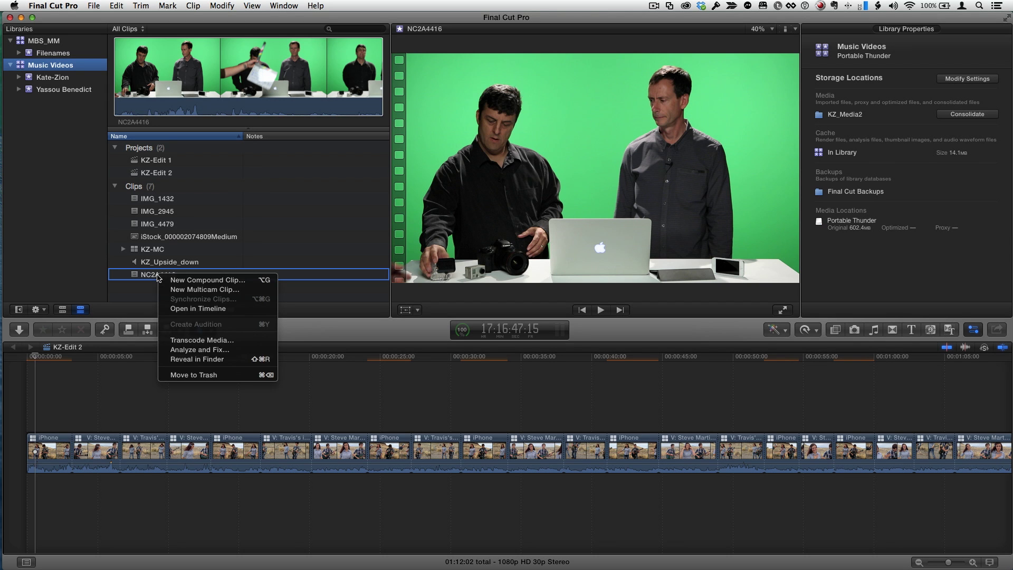
click(213, 360)
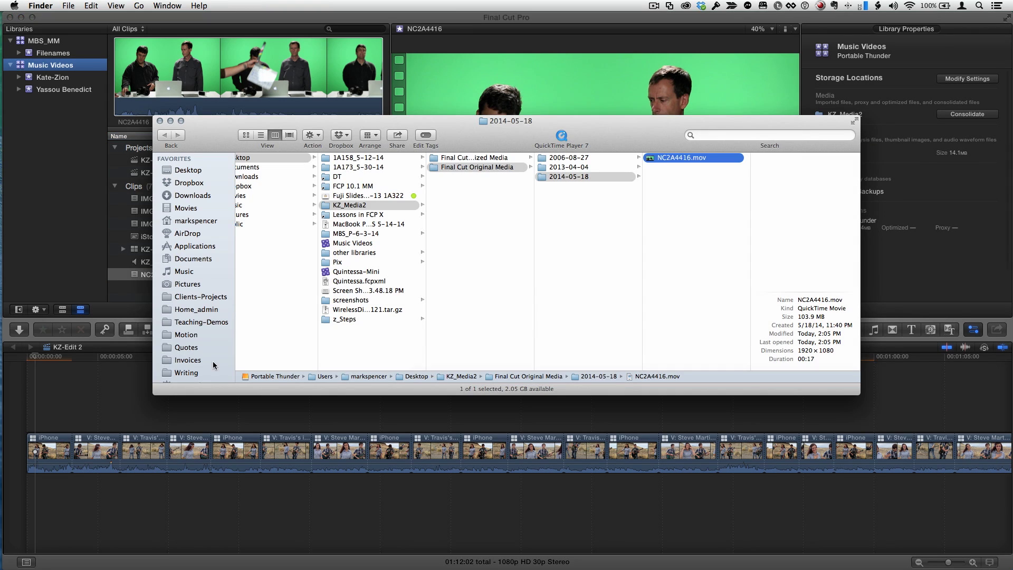
click(325, 207)
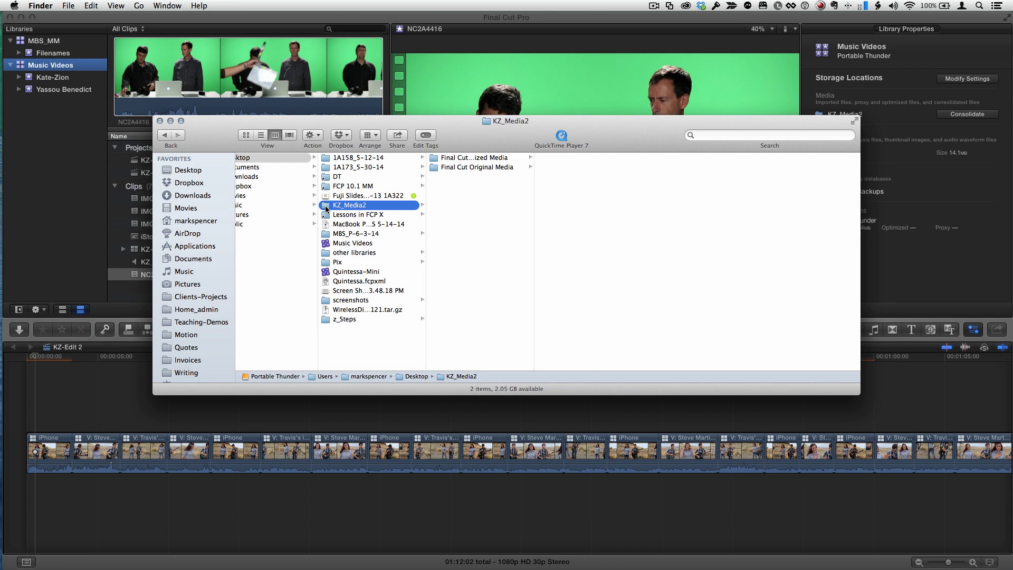
click(258, 24)
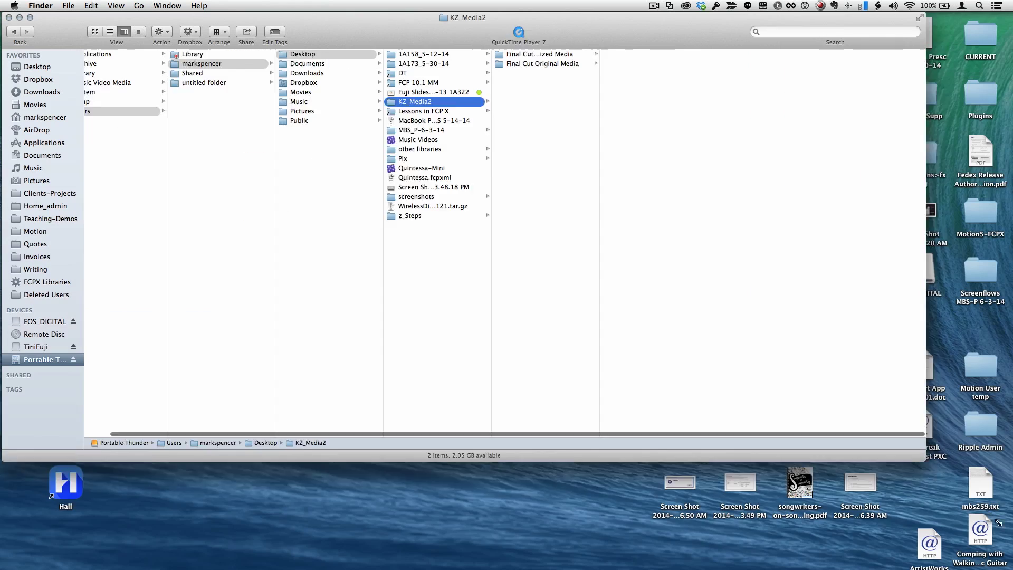
drag(927, 502, 1001, 567)
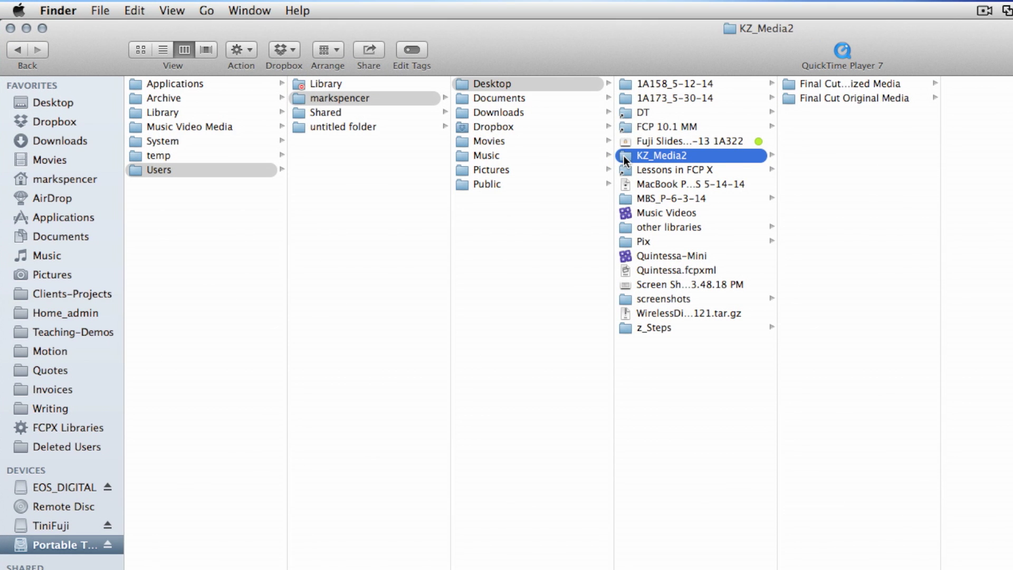
drag(625, 153, 649, 240)
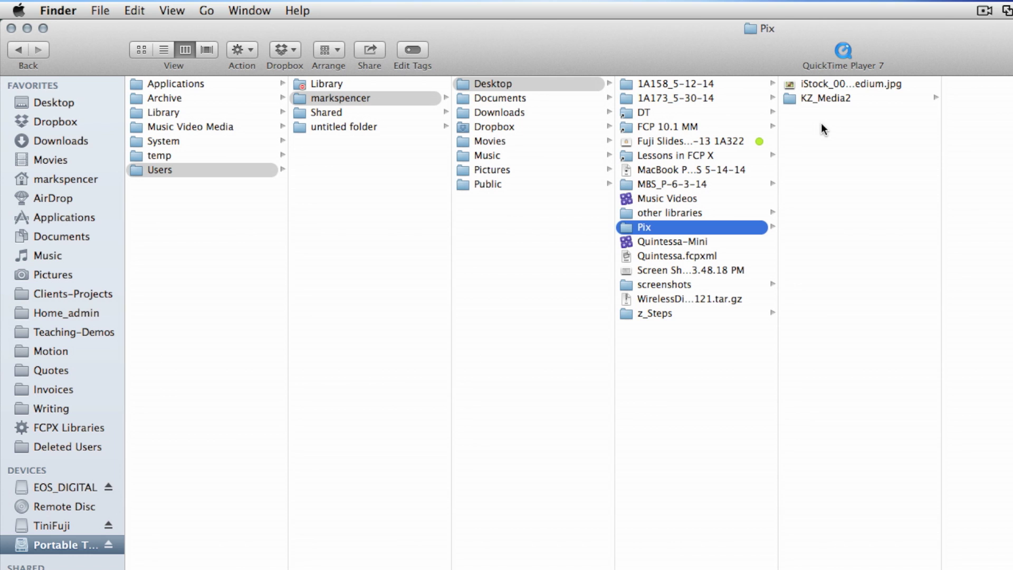
Create a folder named 'another folder' inside Pix and move KZ_Media2 into it
key(shift+super+n)
text(na)
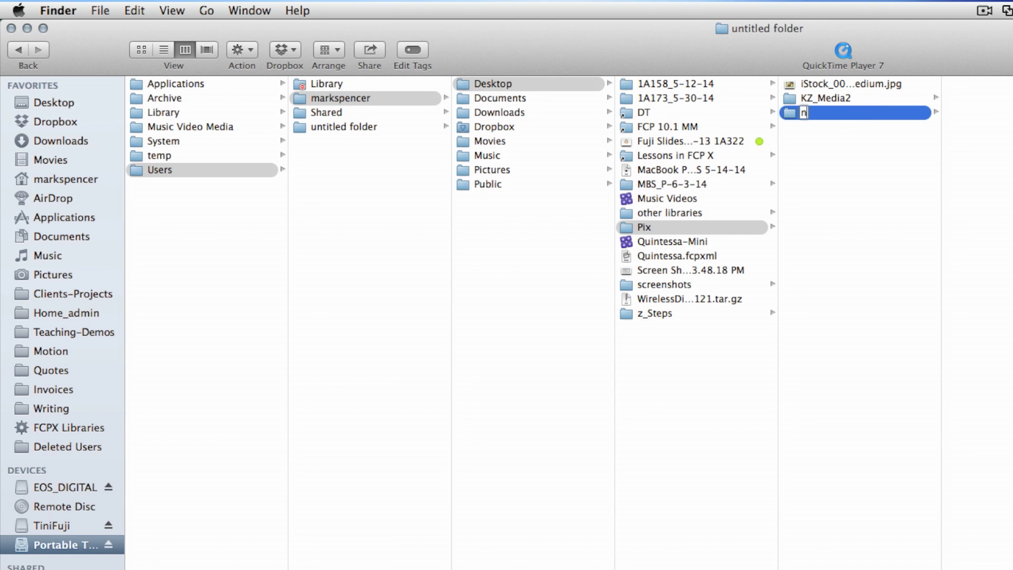
key(BackSpace)
key(BackSpace)
text(another fo)
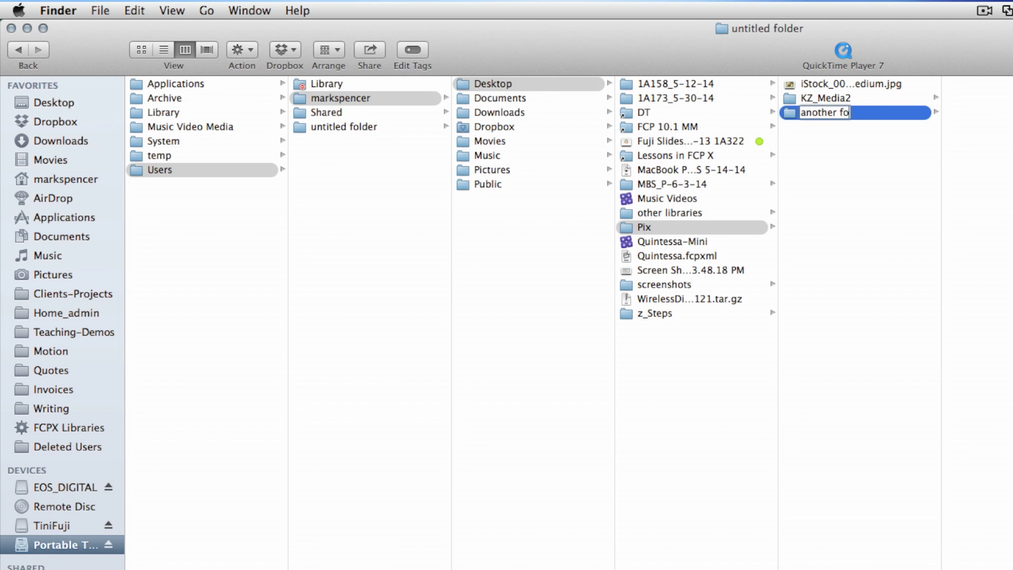
text(lder)
key(Return)
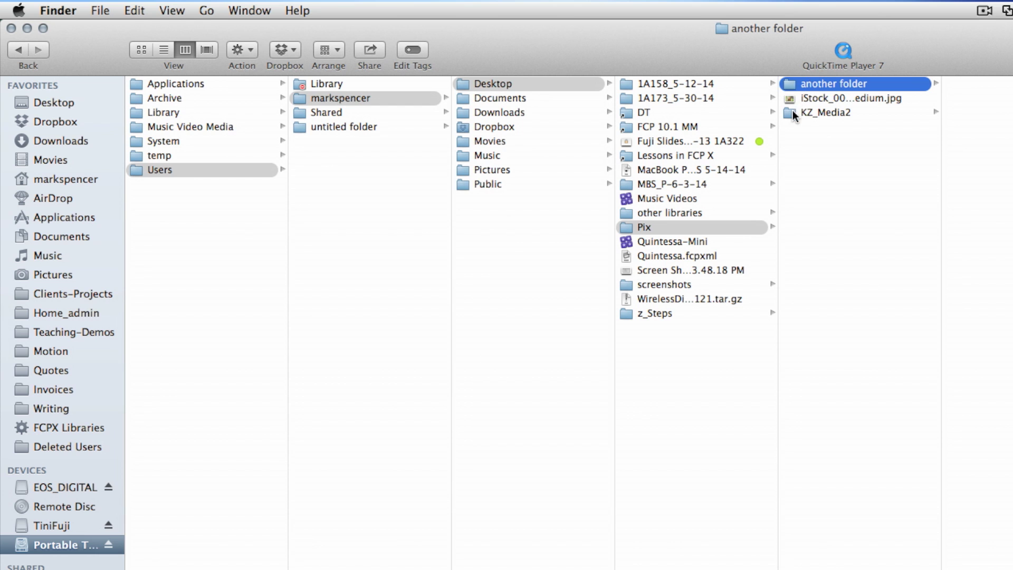
drag(789, 111, 793, 84)
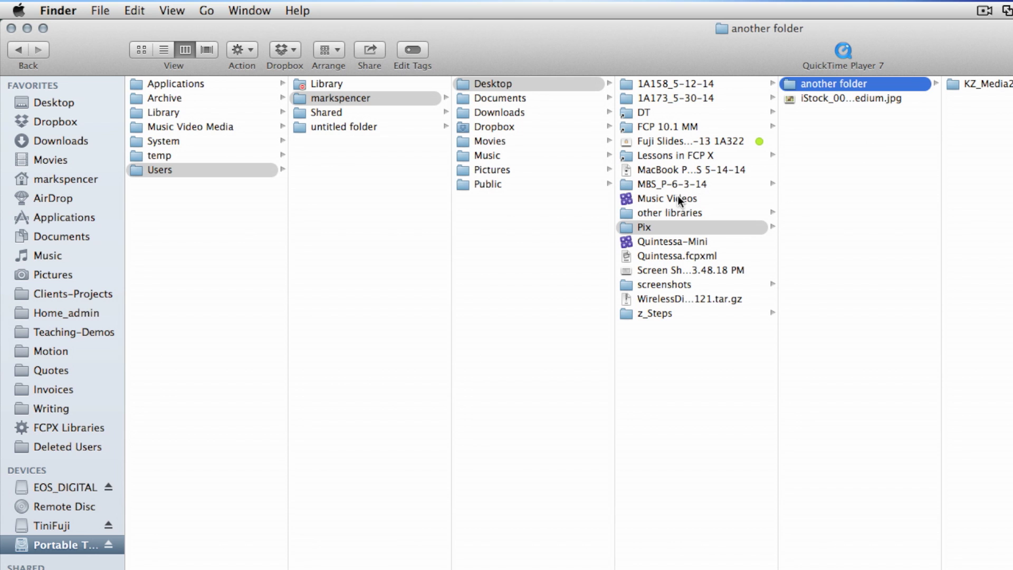
Switch the Music Videos browser to filmstrip view with the duration slider at All
click(628, 198)
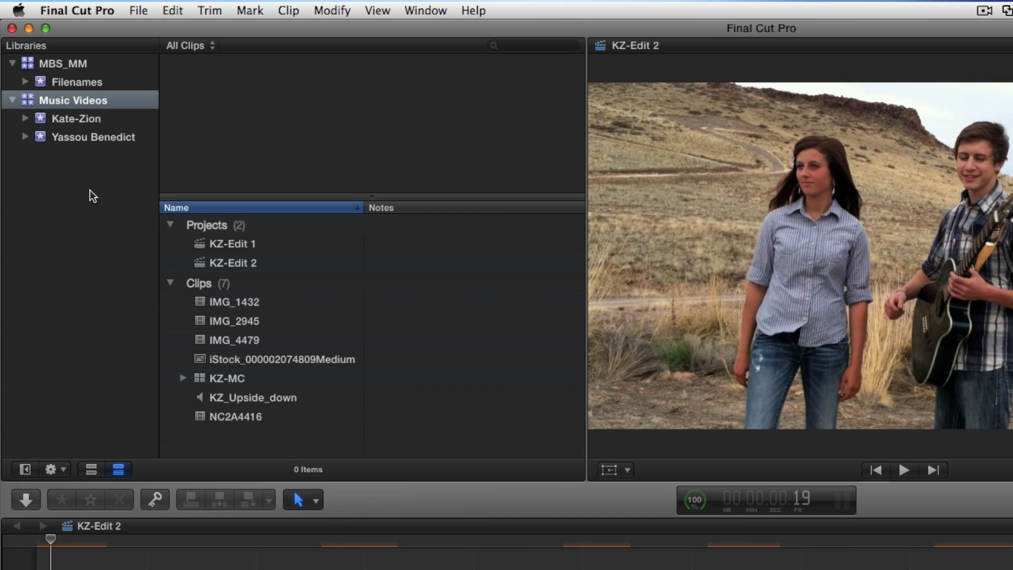
click(88, 469)
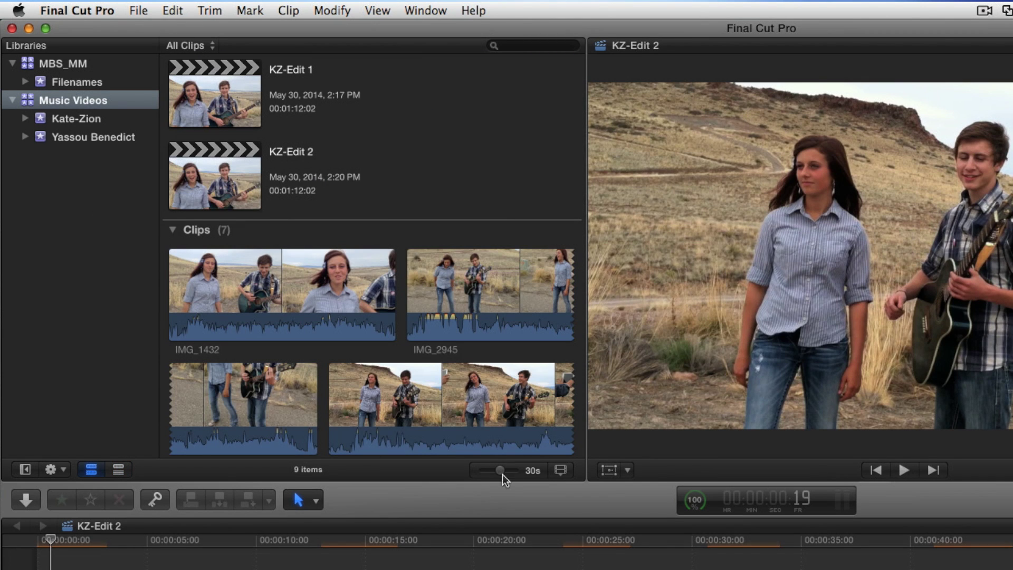
drag(511, 475, 476, 472)
scroll(435, 270, down, 5)
scroll(435, 270, up, 5)
scroll(434, 270, down, 5)
scroll(421, 272, up, 3)
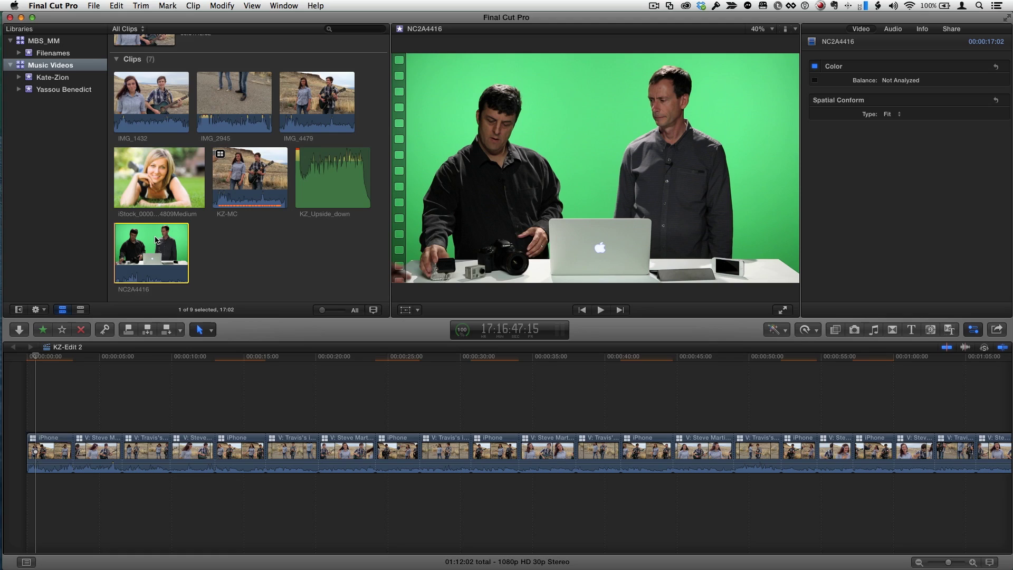
Reveal NC2A4416.mov under Pix/another folder/KZ_Media2 and open a new Desktop Finder window
right_click(157, 238)
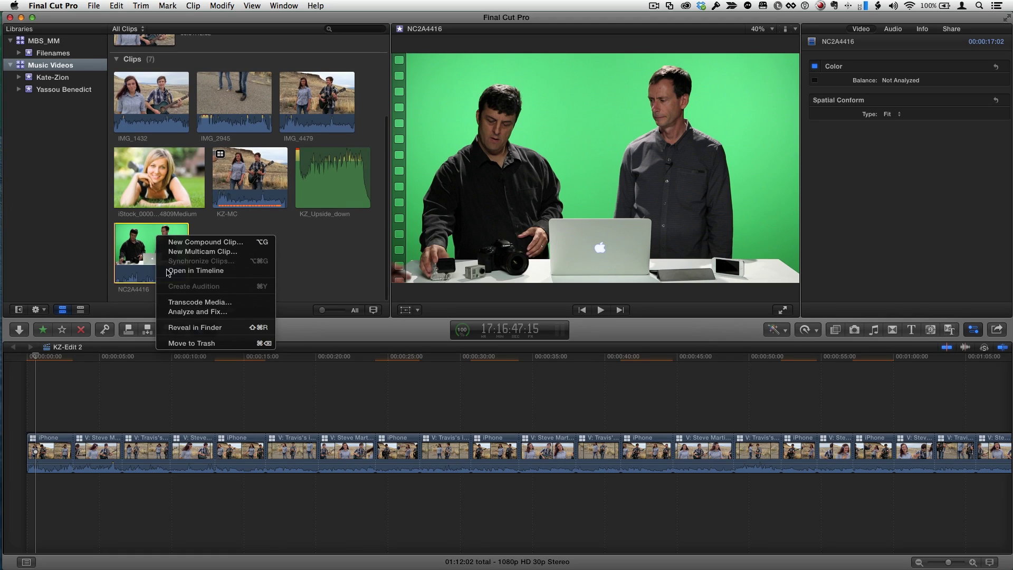
click(203, 328)
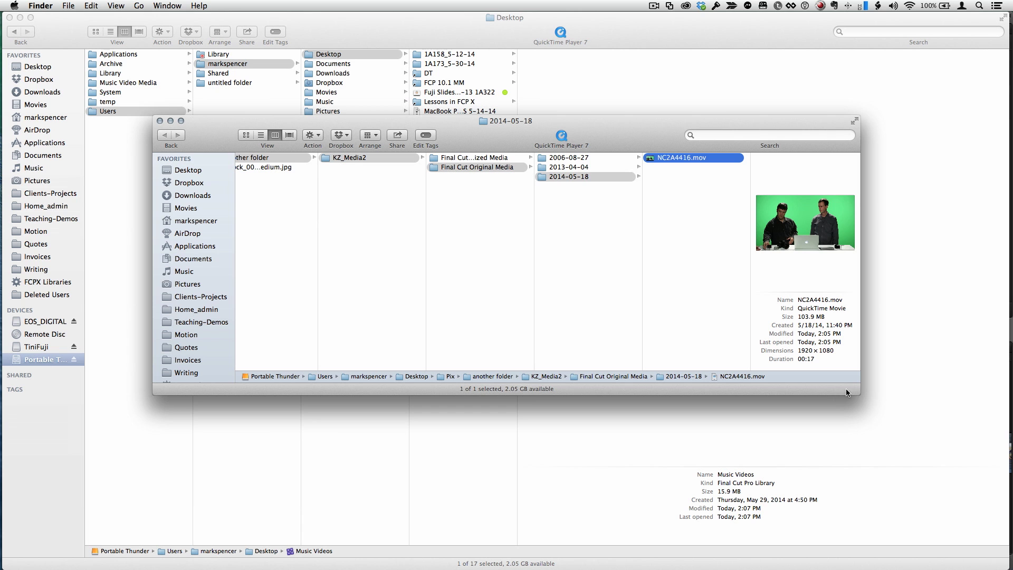
drag(857, 392, 990, 420)
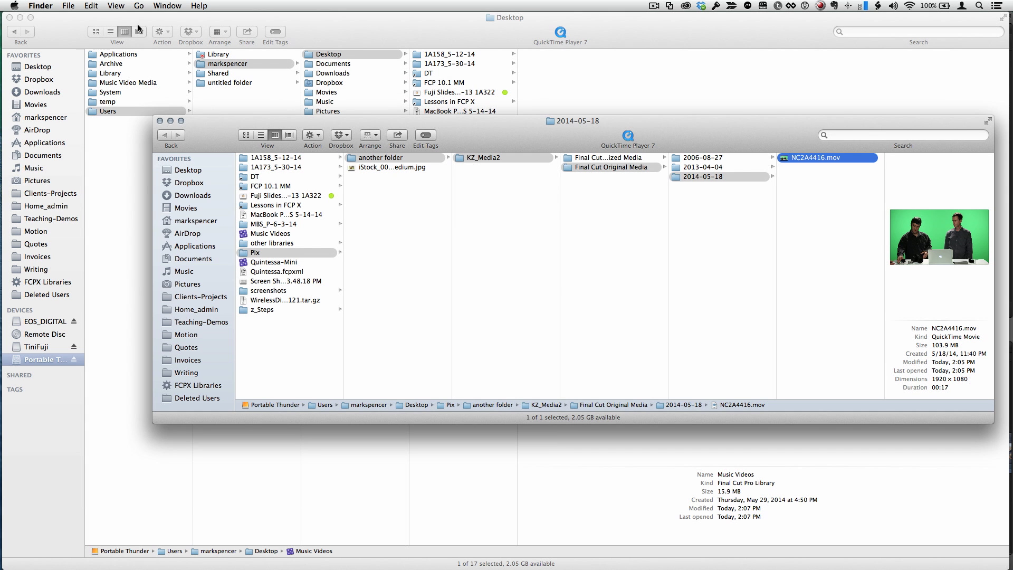
key(super+Tab)
key(super+Tab)
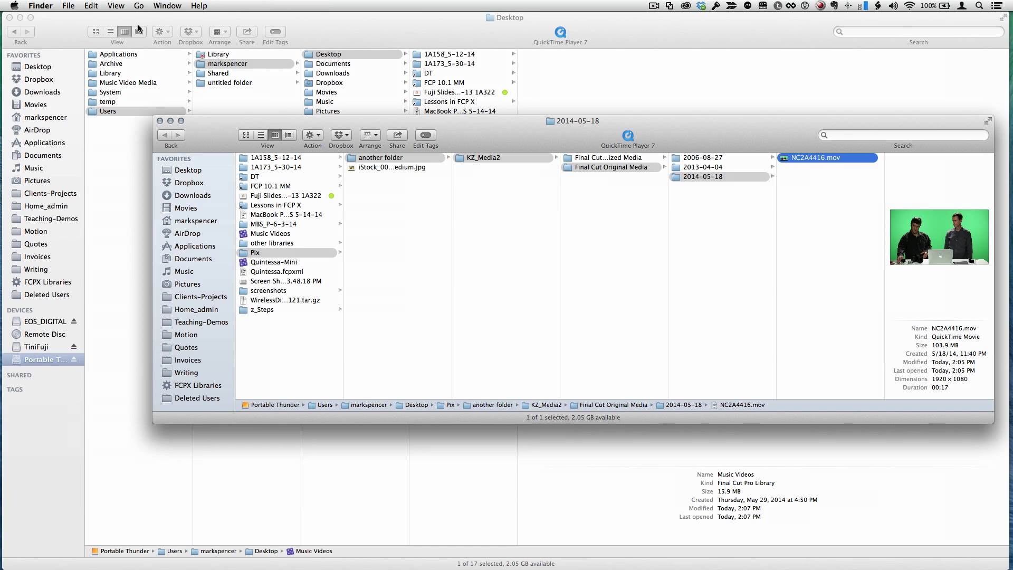
key(super+n)
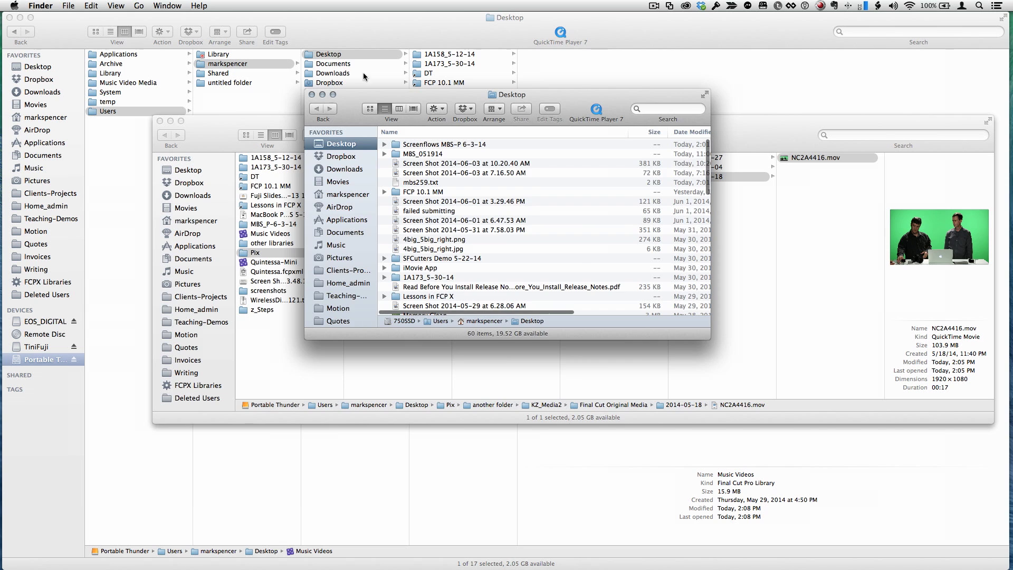
Move KZ_Media2 from 'another folder' onto the Vader drive, then select the Desktop's Music Videos library
drag(347, 95, 140, 215)
scroll(133, 401, down, 5)
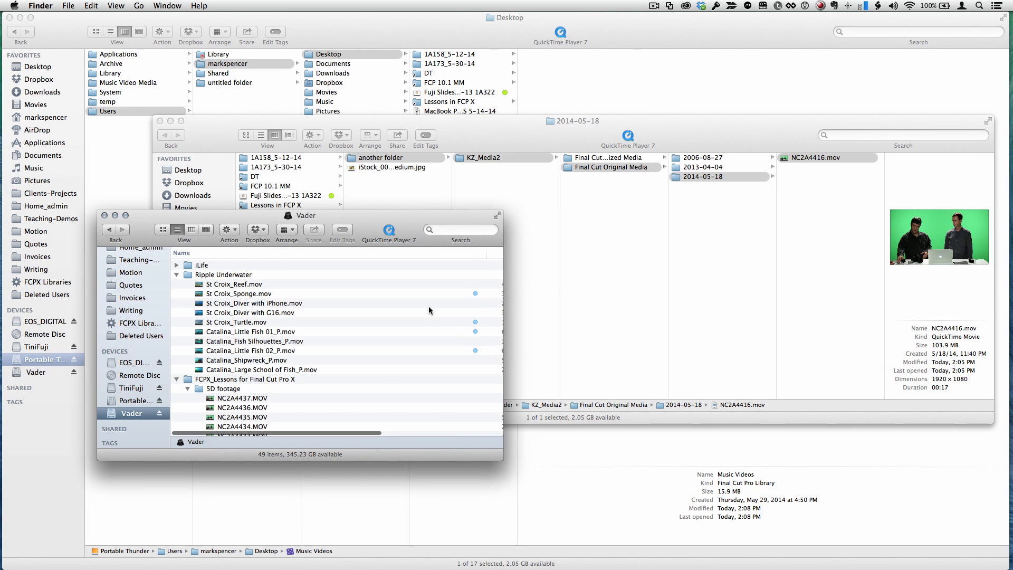
click(460, 159)
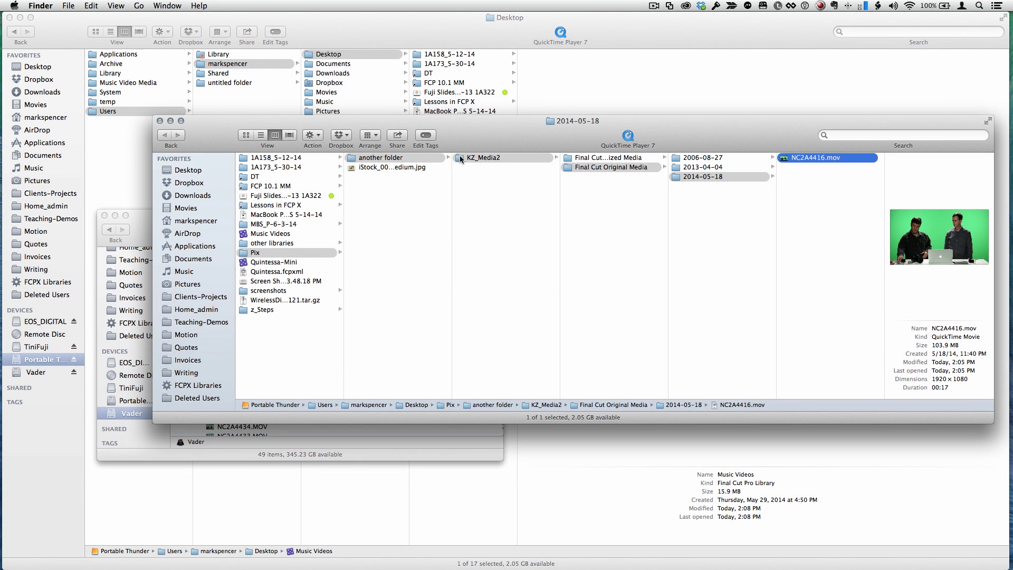
drag(493, 138, 573, 81)
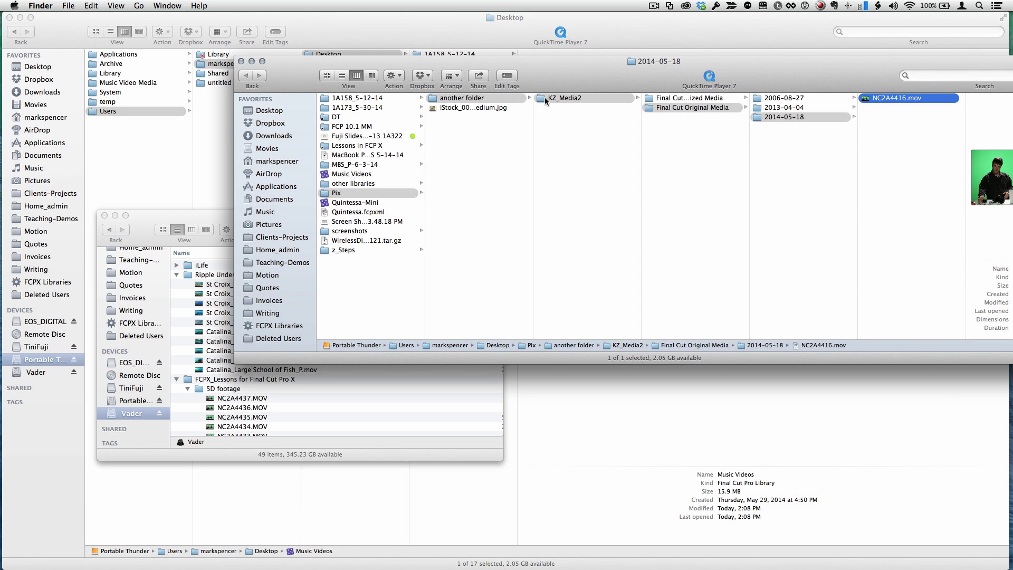
drag(542, 96, 414, 388)
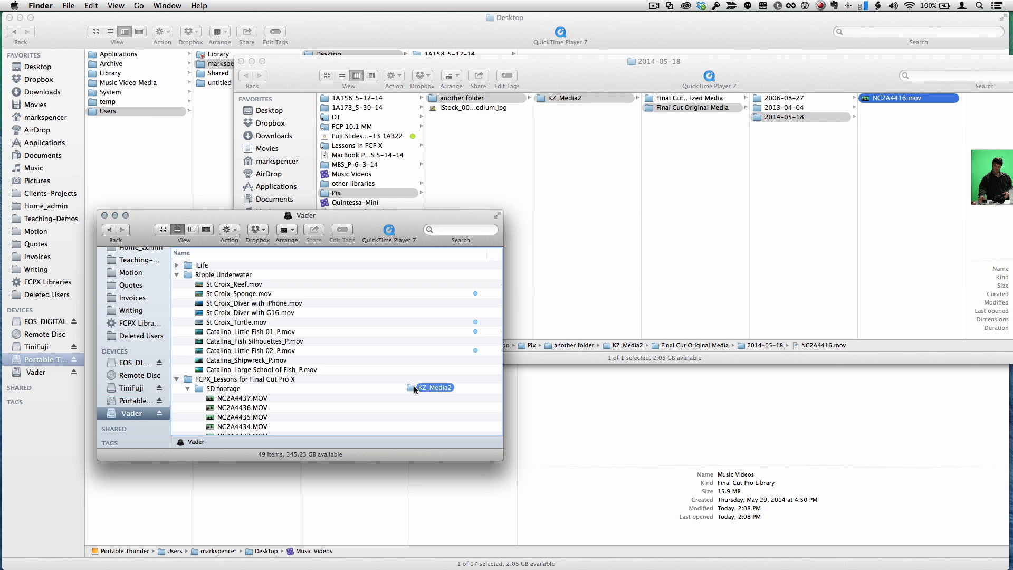
drag(414, 388, 414, 388)
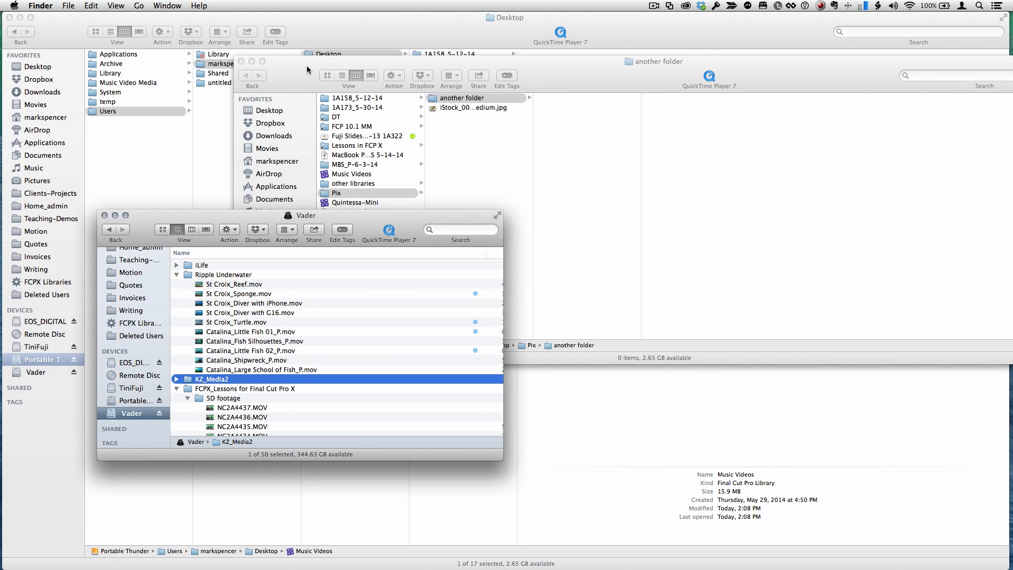
click(307, 66)
click(327, 175)
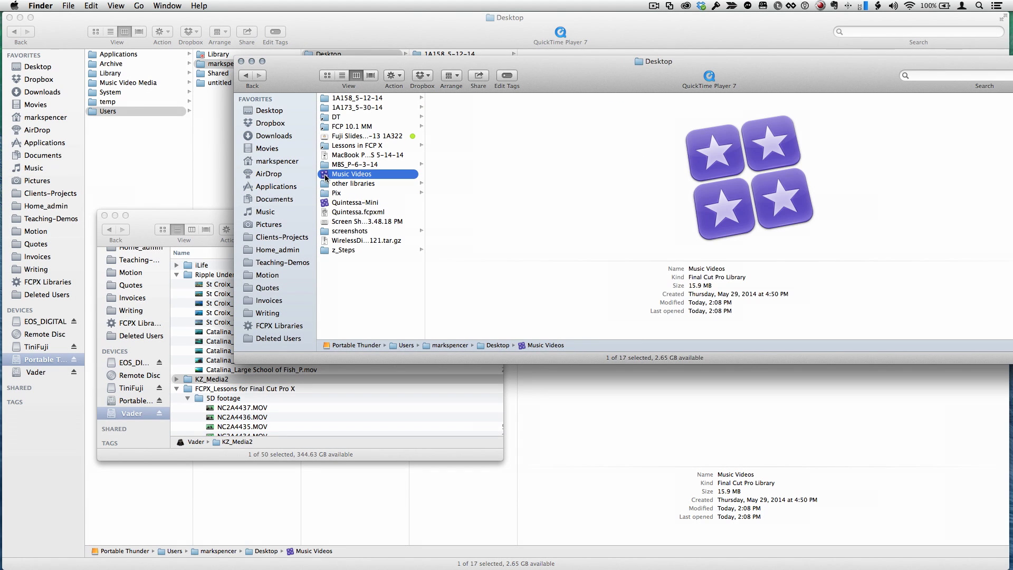
Open the Music Videos library from Finder in Final Cut Pro
double_click(353, 177)
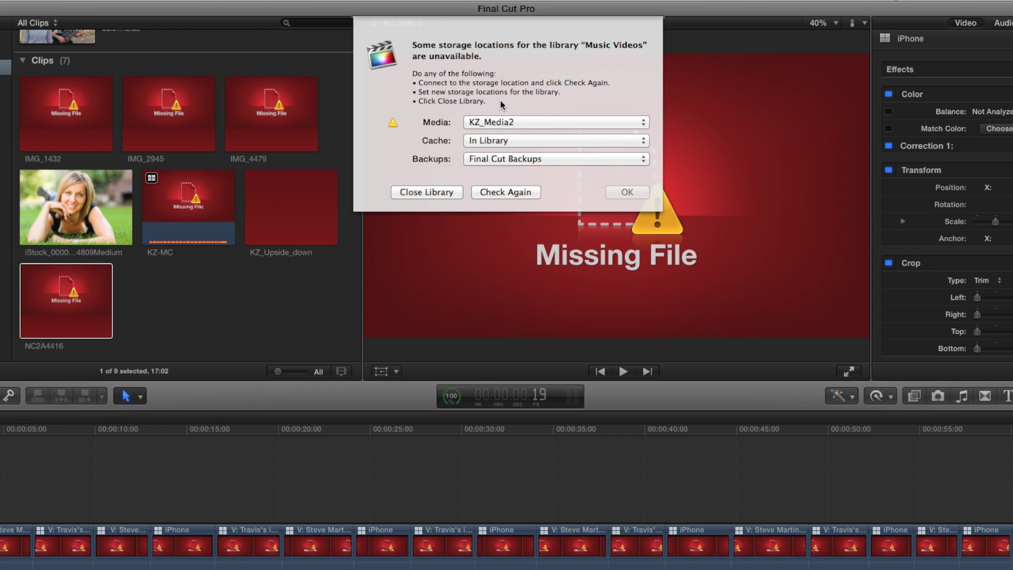
Set the library's Media storage location to the KZ_Media2 folder on Vader
click(534, 123)
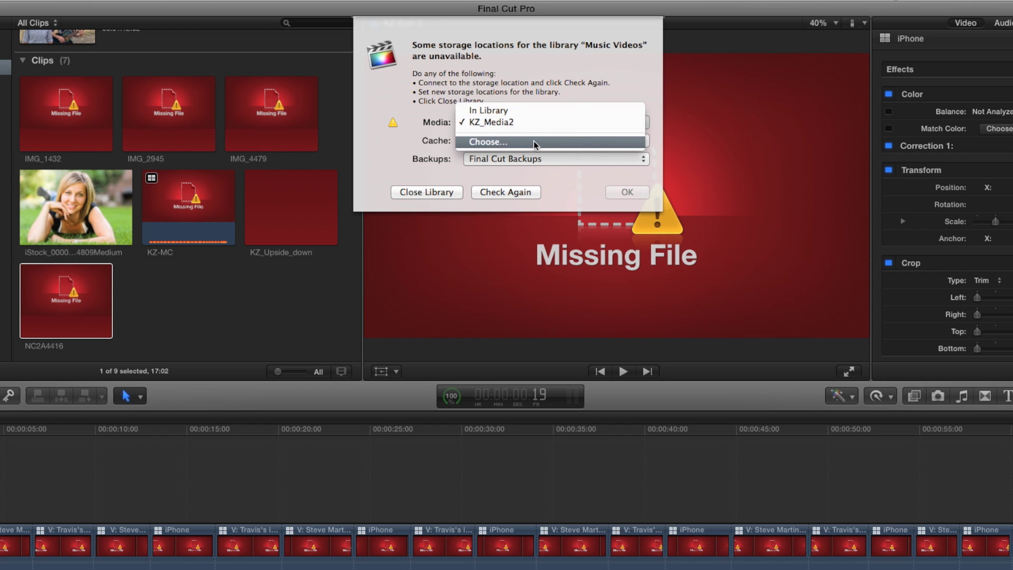
click(533, 143)
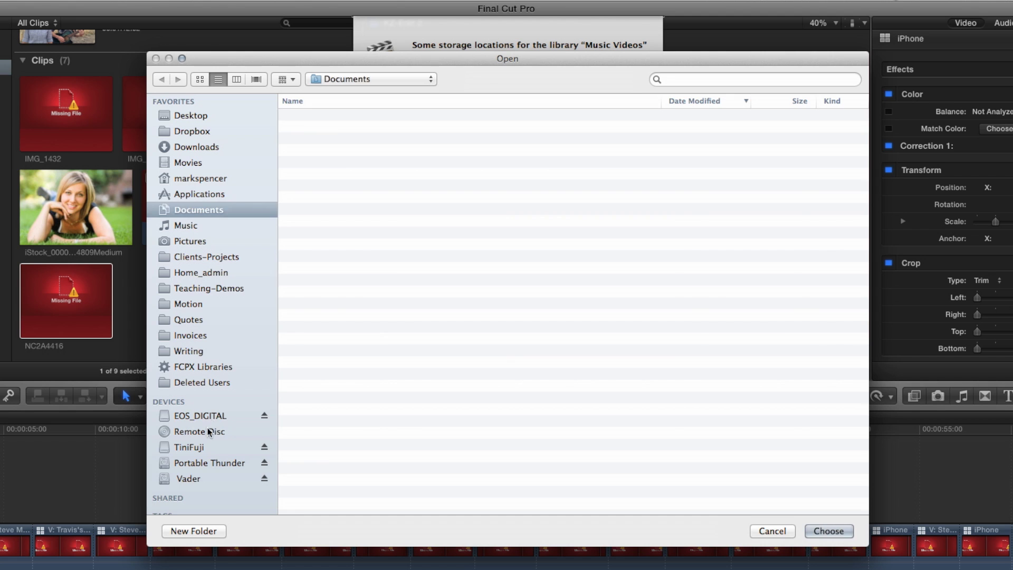
click(198, 477)
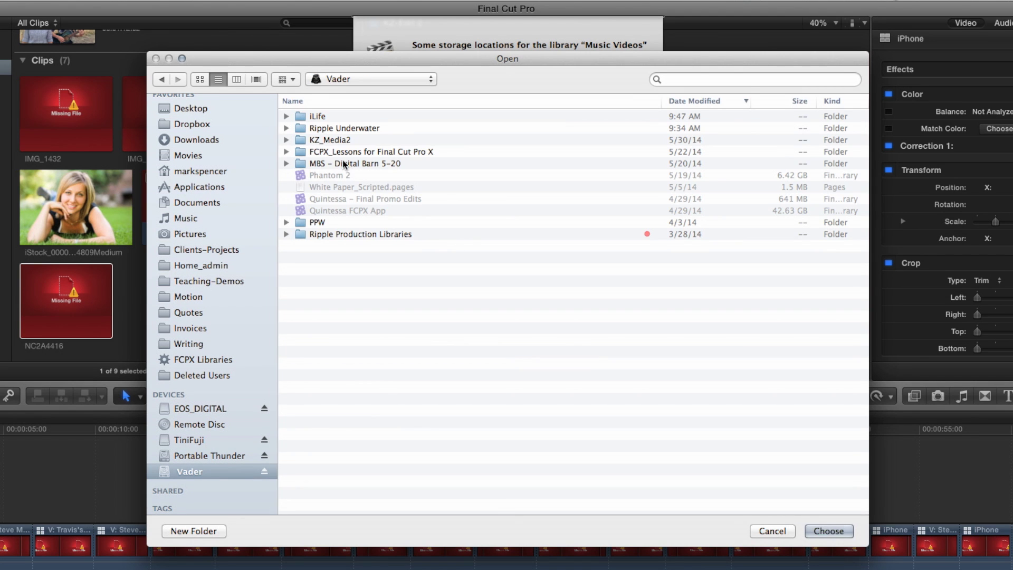
click(337, 141)
click(827, 530)
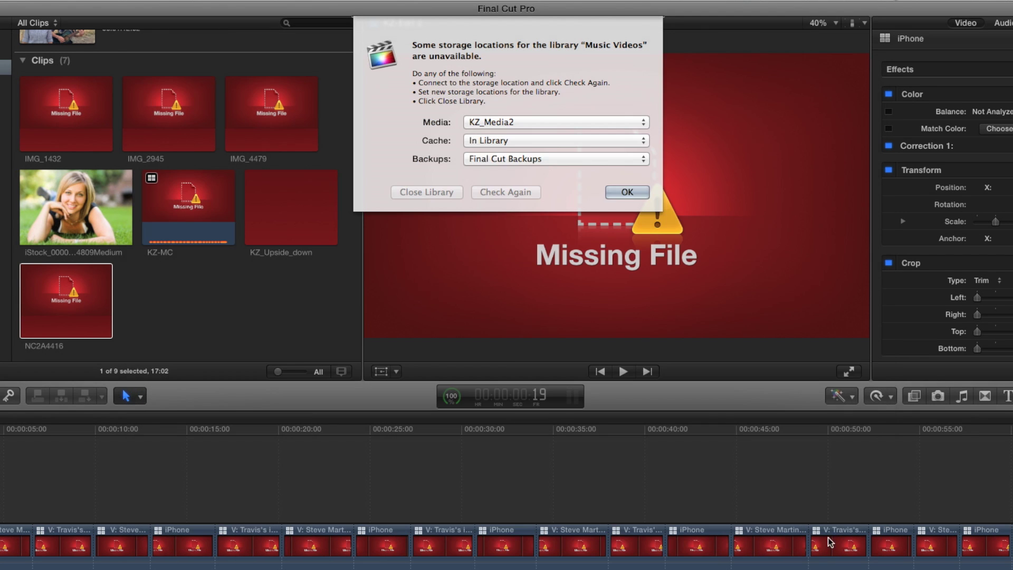
Set the Cache location to KZ_Media2 too and apply, choosing Don't Include for render files
click(485, 141)
click(486, 161)
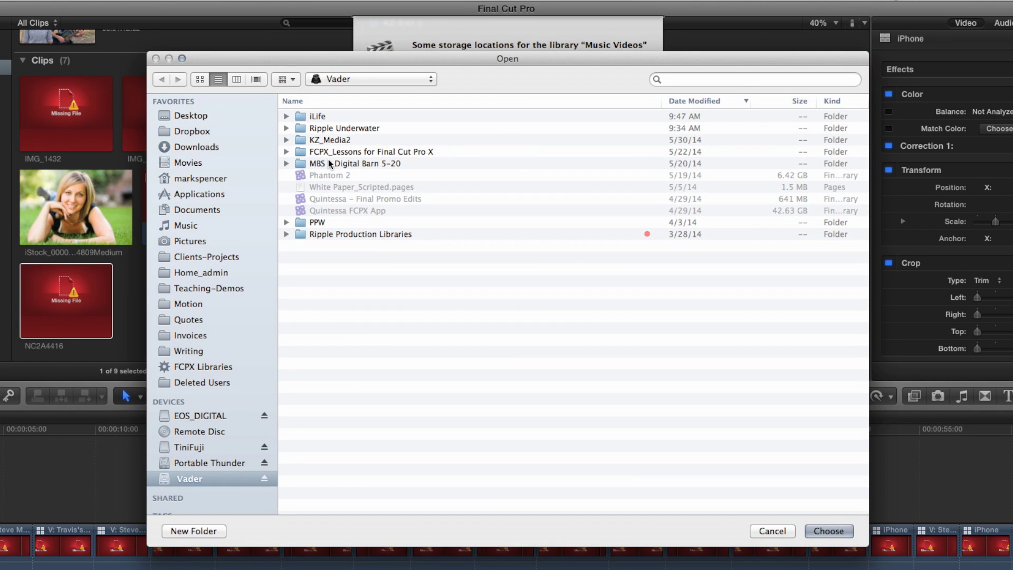
click(330, 140)
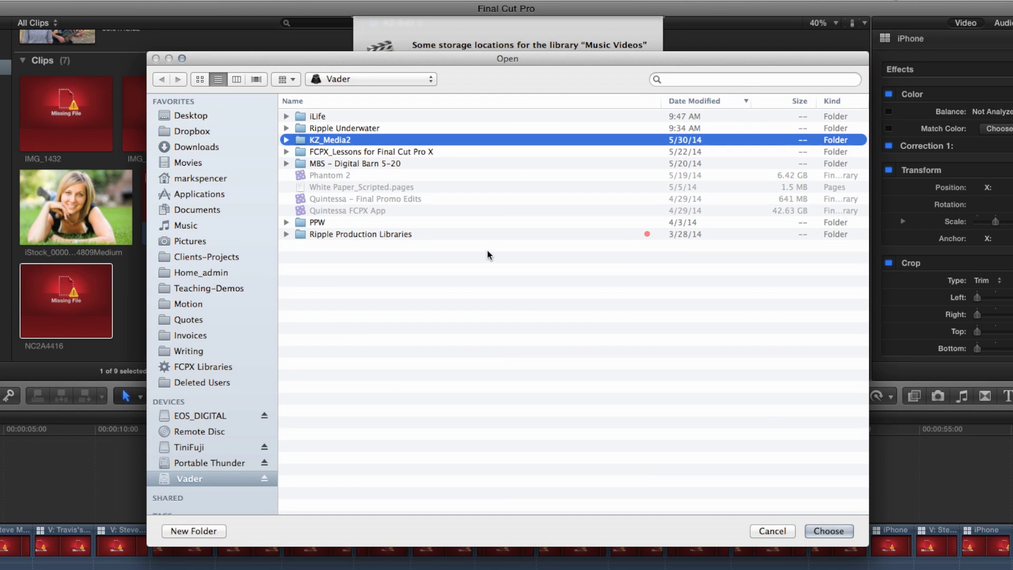
click(808, 535)
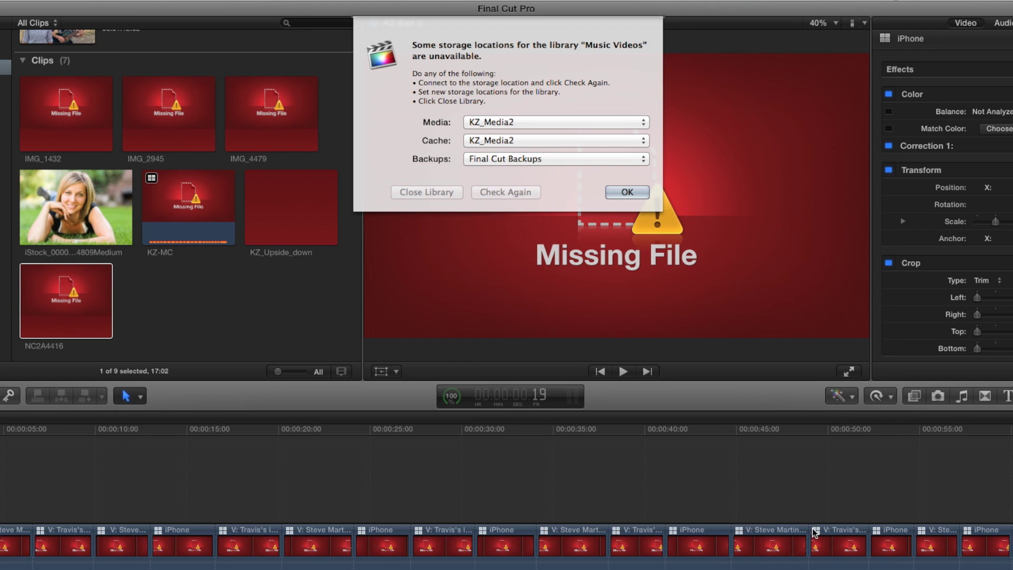
click(627, 193)
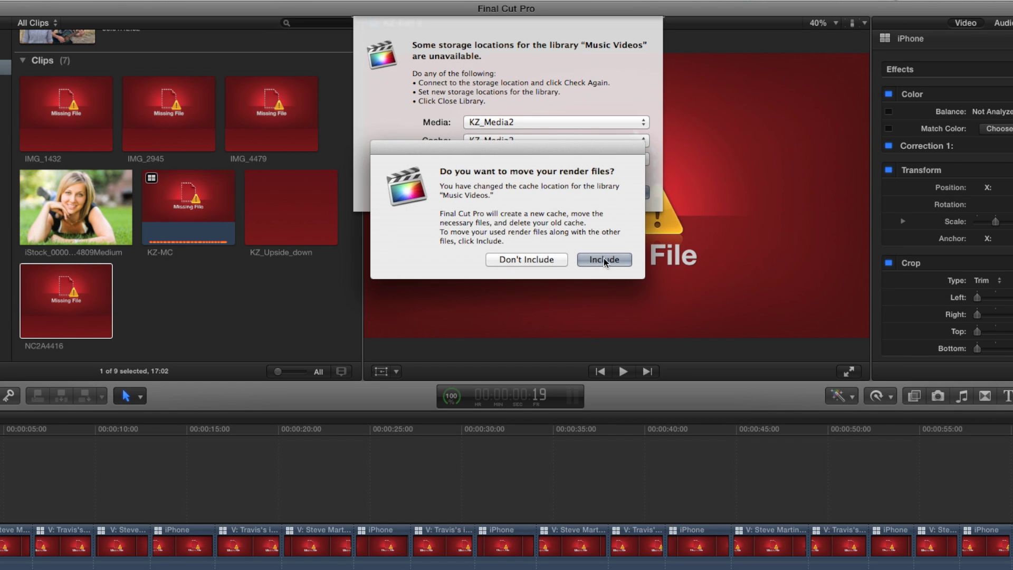
click(541, 259)
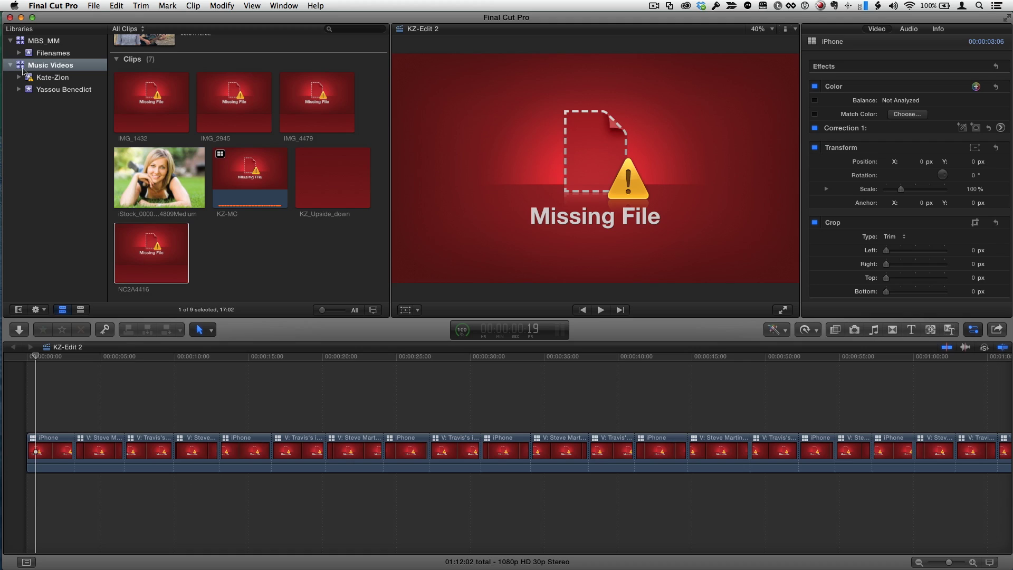
Relink the Music Videos library's six missing files via File > Relink Files, locating them on Vader
click(23, 67)
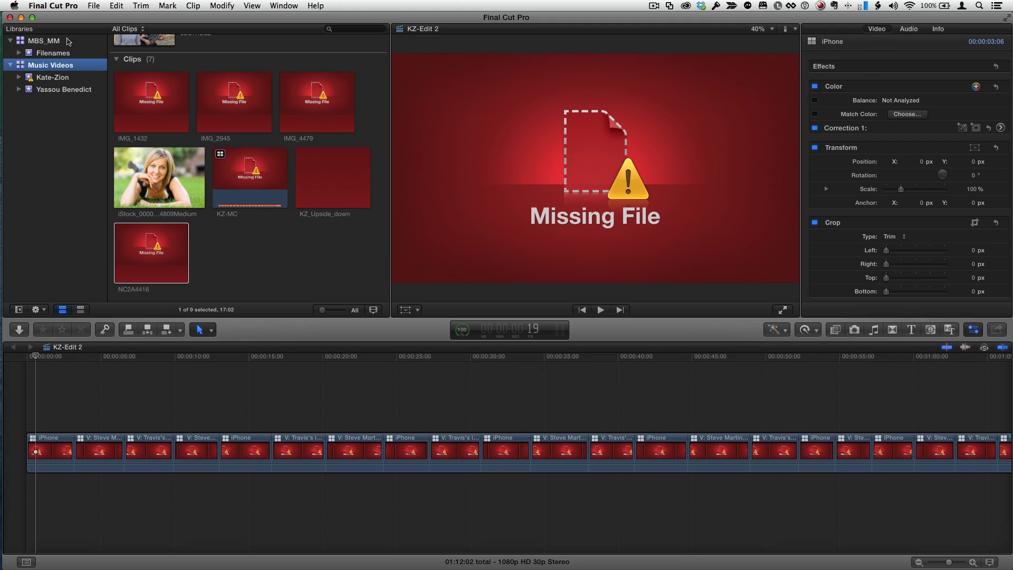
click(96, 5)
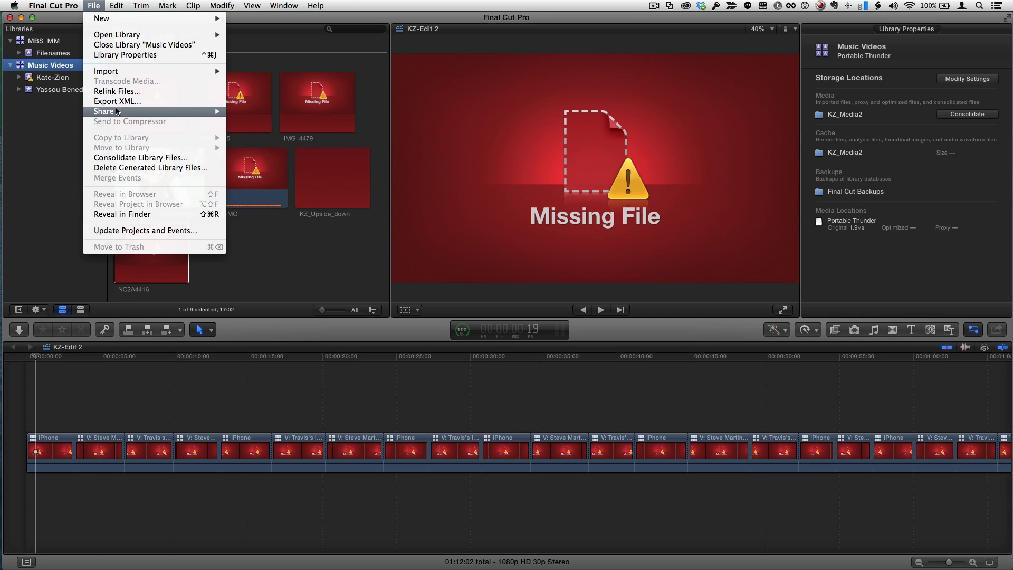
click(156, 90)
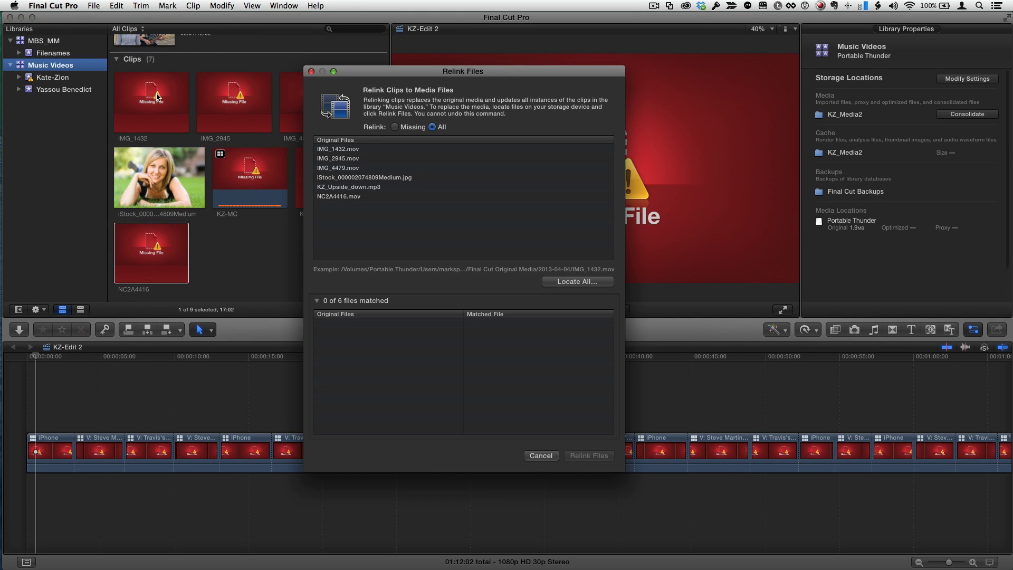
click(563, 284)
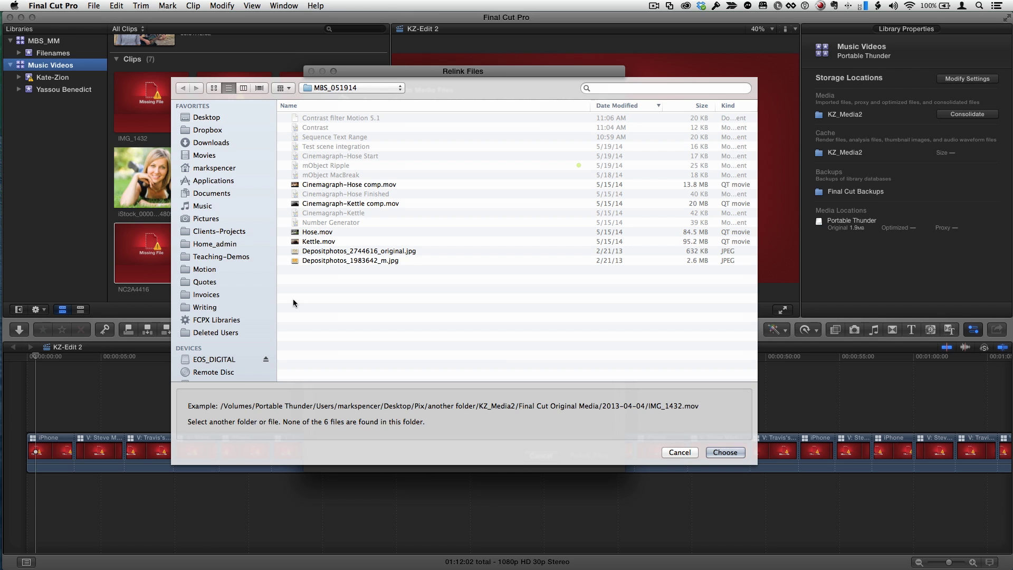
scroll(232, 317, down, 5)
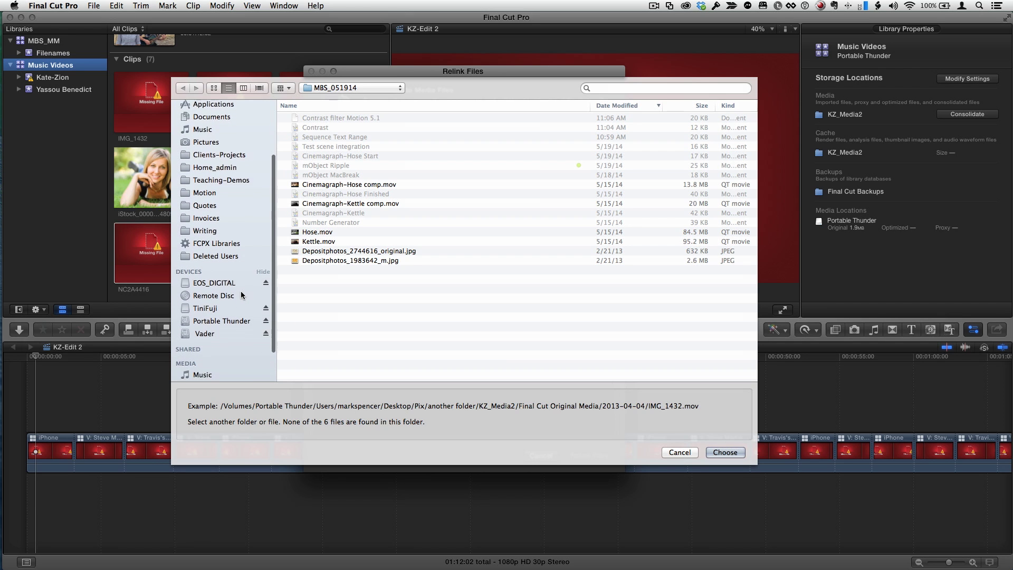
click(203, 330)
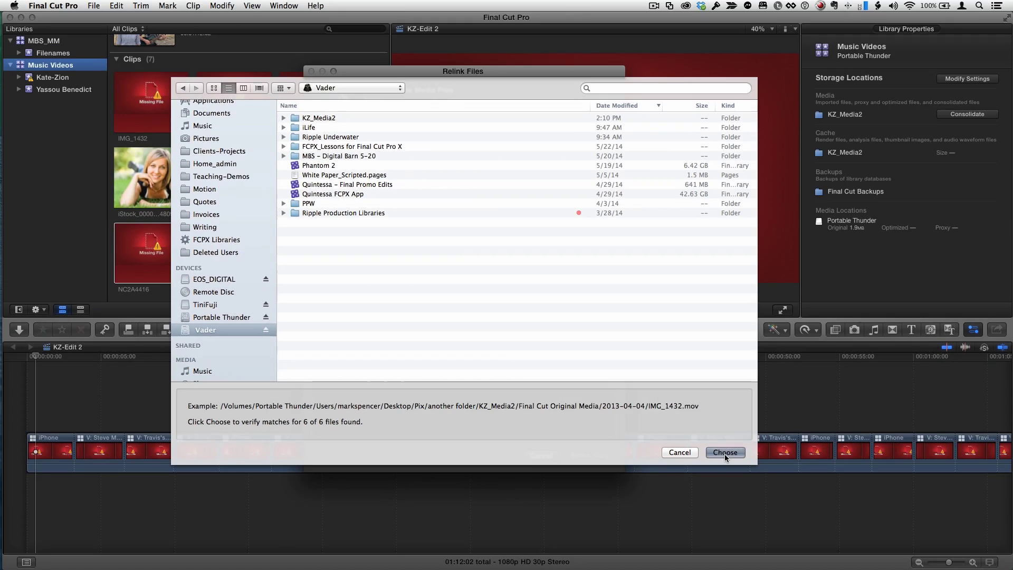
click(724, 453)
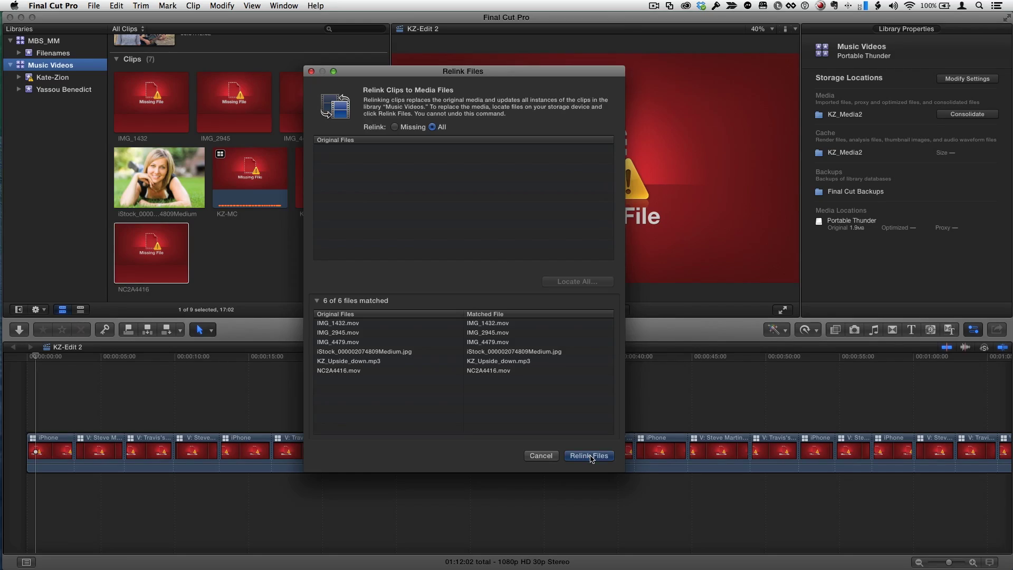
click(589, 456)
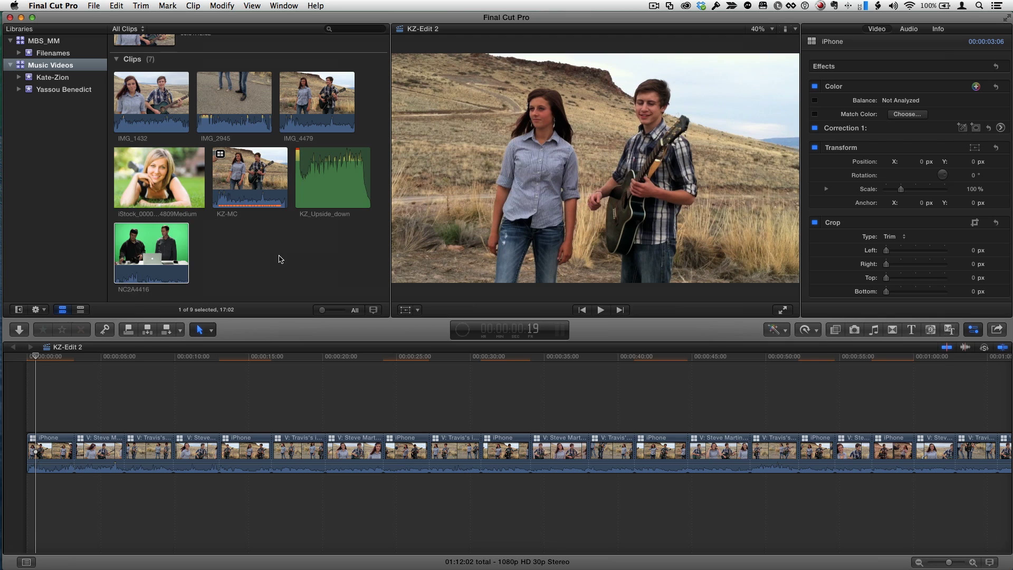
Select the MBS_MM library in the Libraries sidebar to view its properties
scroll(279, 259, up, 5)
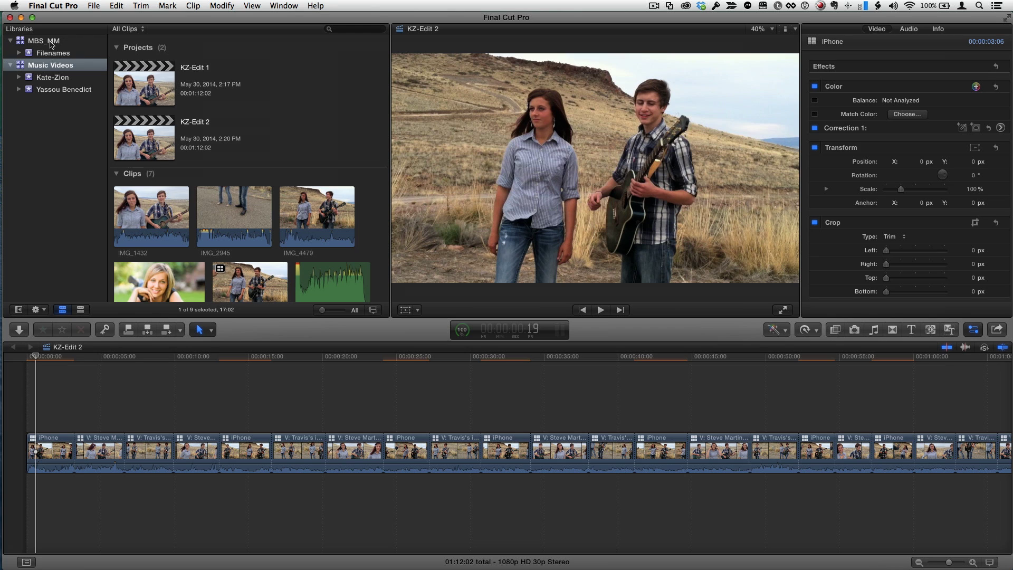
click(51, 44)
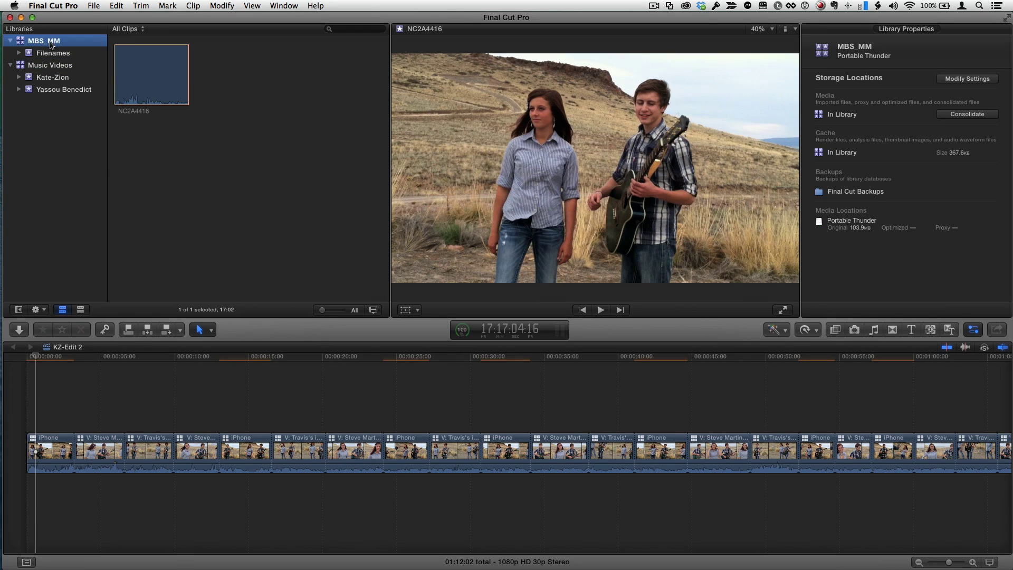